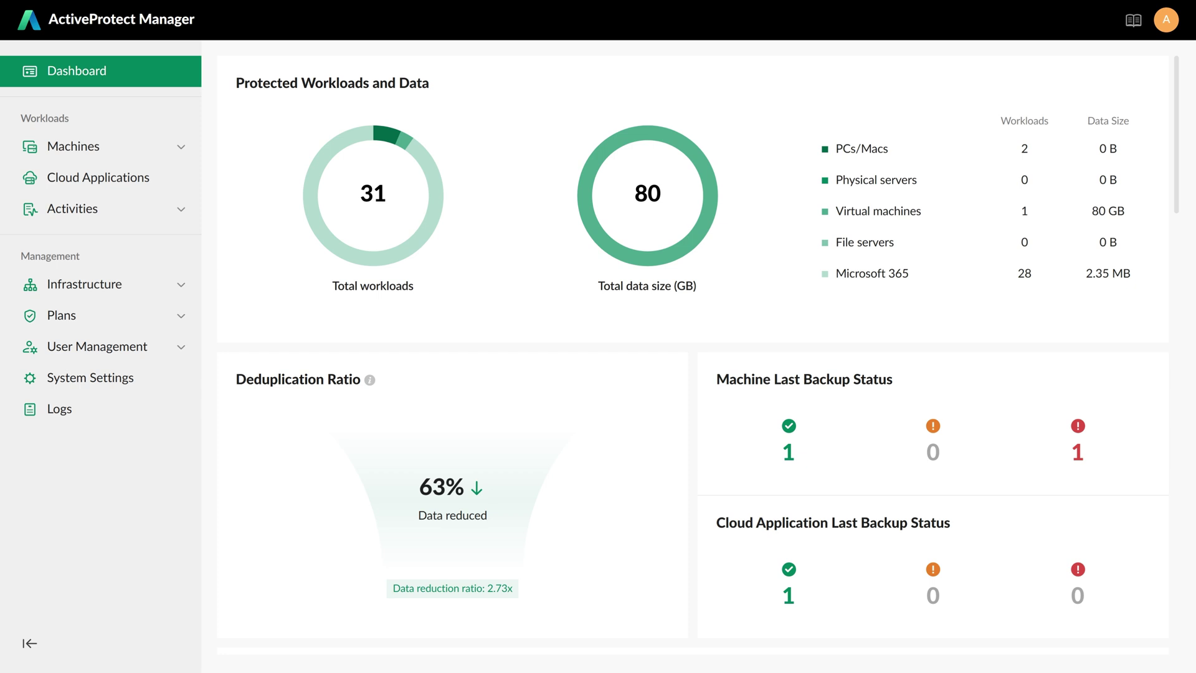
- Under Plans > Protection Plans, start a new plan for physical and virtual machines
left_click(181, 316)
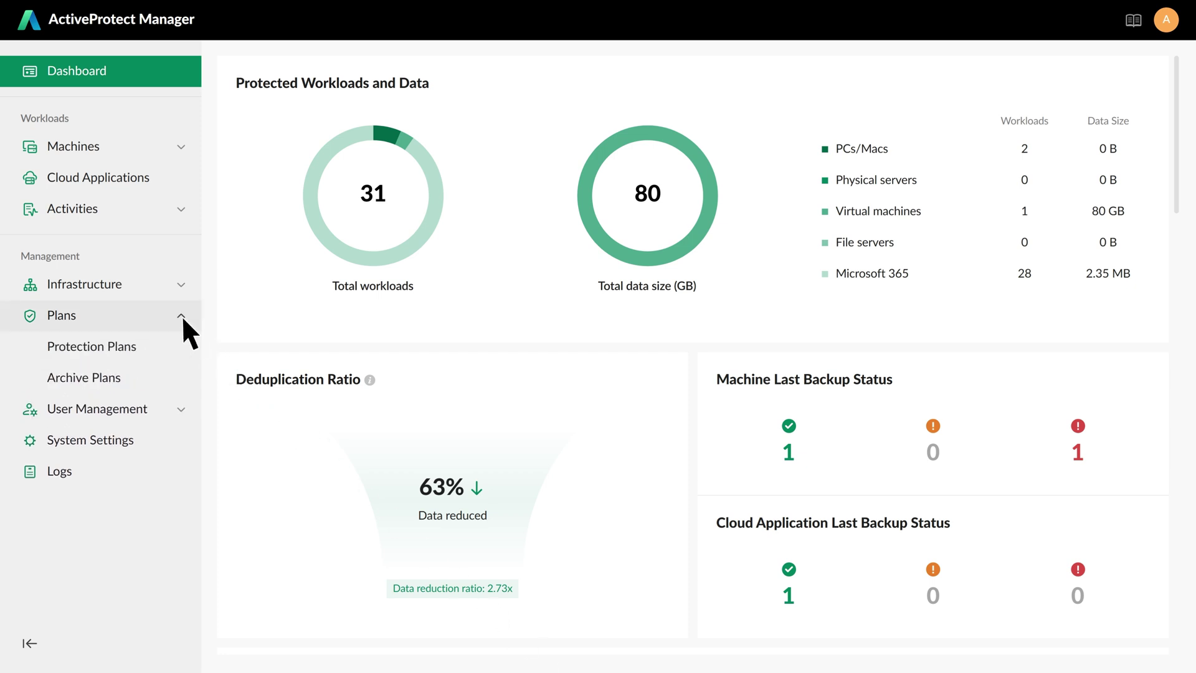
left_click(149, 346)
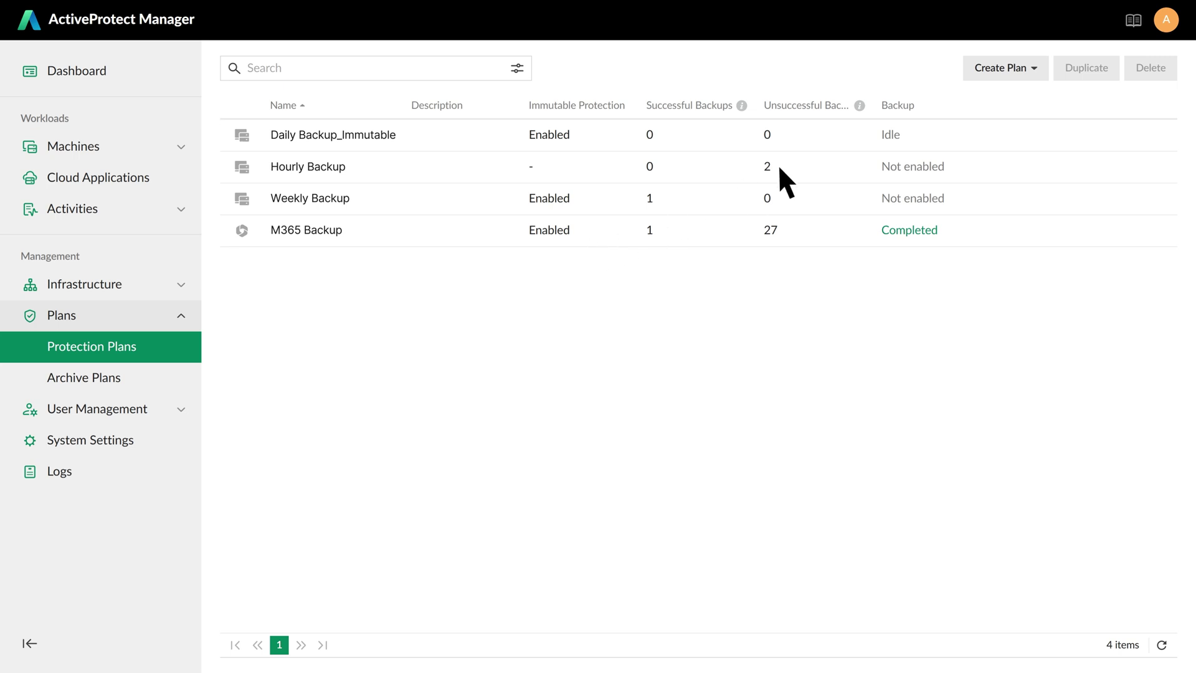
left_click(1034, 68)
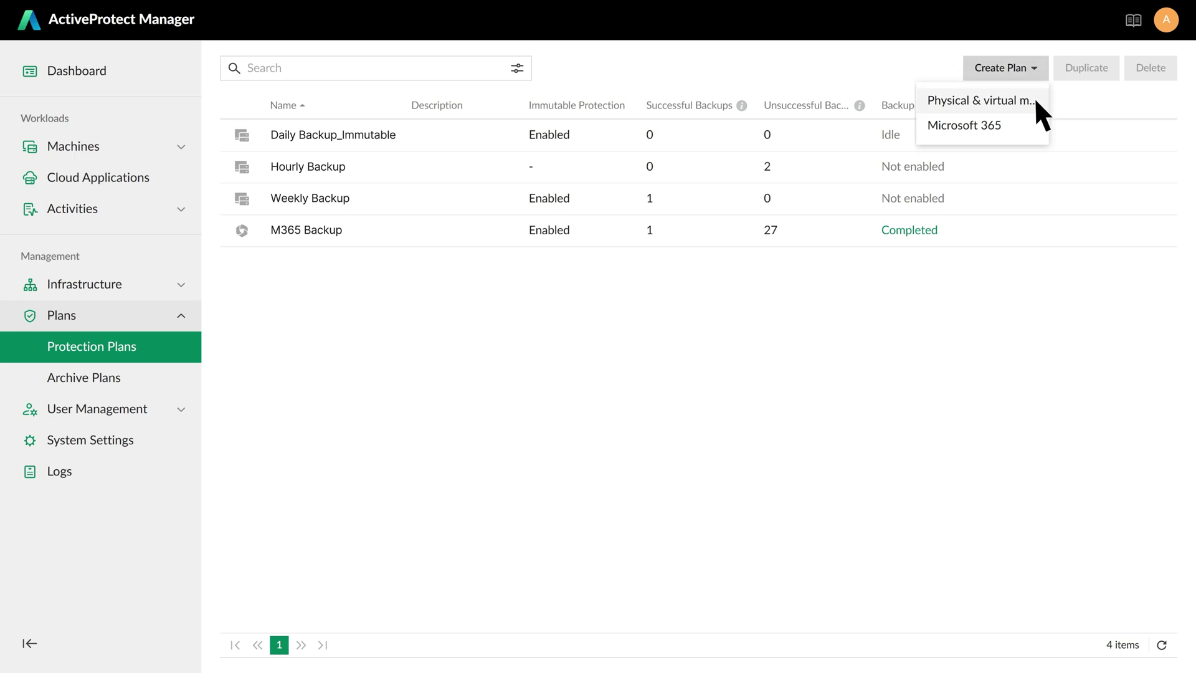
left_click(1034, 98)
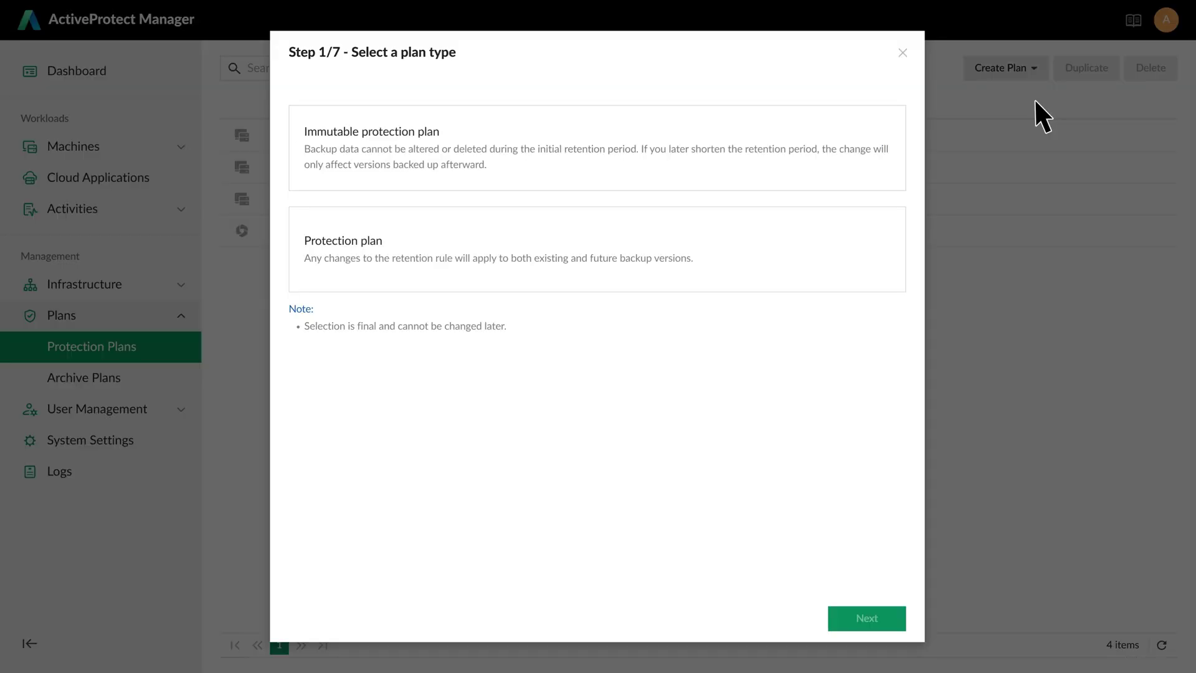
- Choose an immutable protection plan and name it 'Hourly Backup_Immutable'
left_click(872, 168)
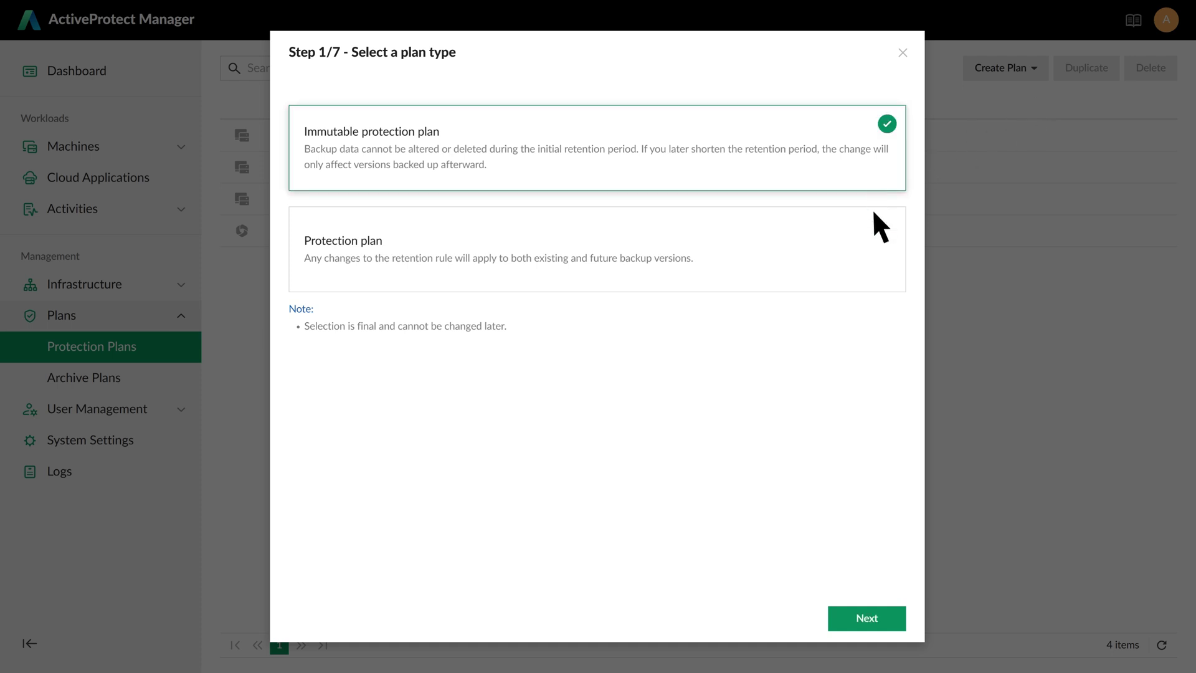
left_click(887, 616)
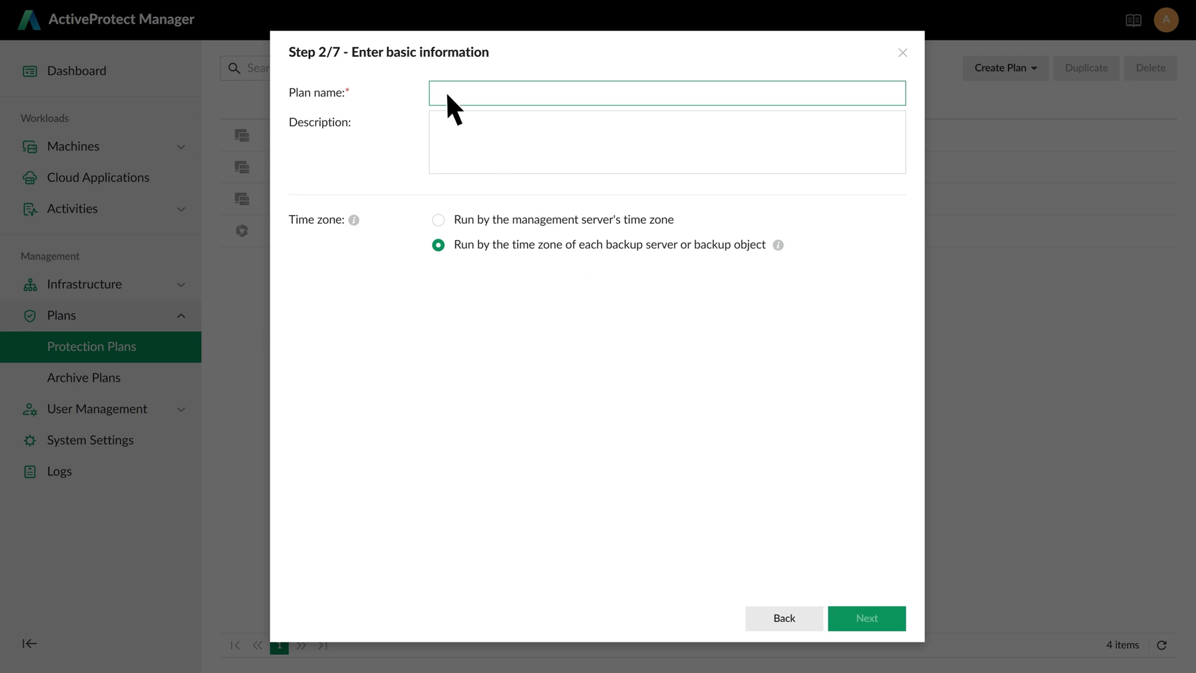
type("Hourly Backup_Immutable")
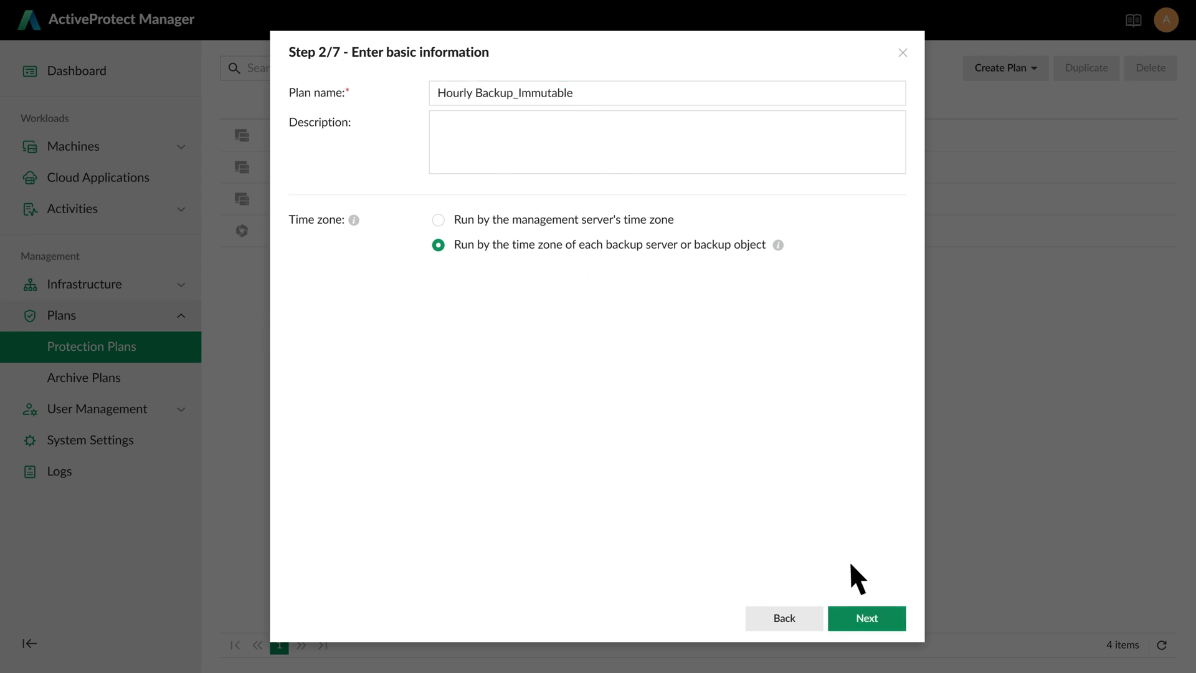
- Keep the default backup and advanced settings, advancing to the backup copy step
left_click(881, 616)
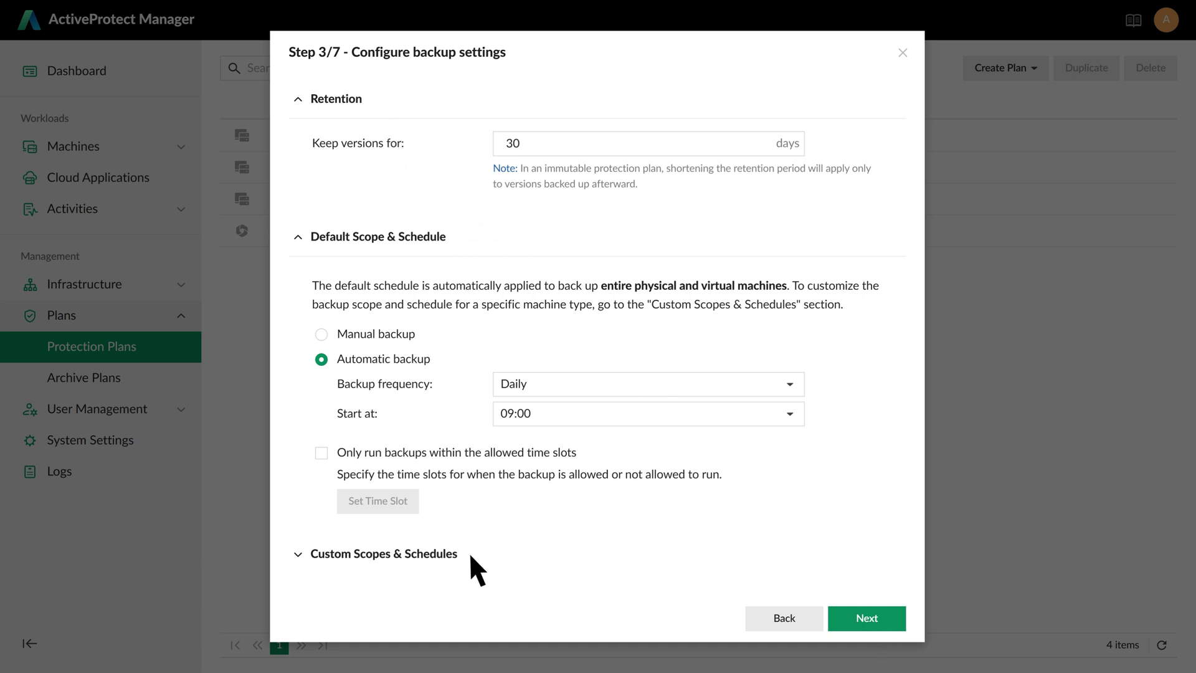
left_click(874, 617)
left_click(879, 617)
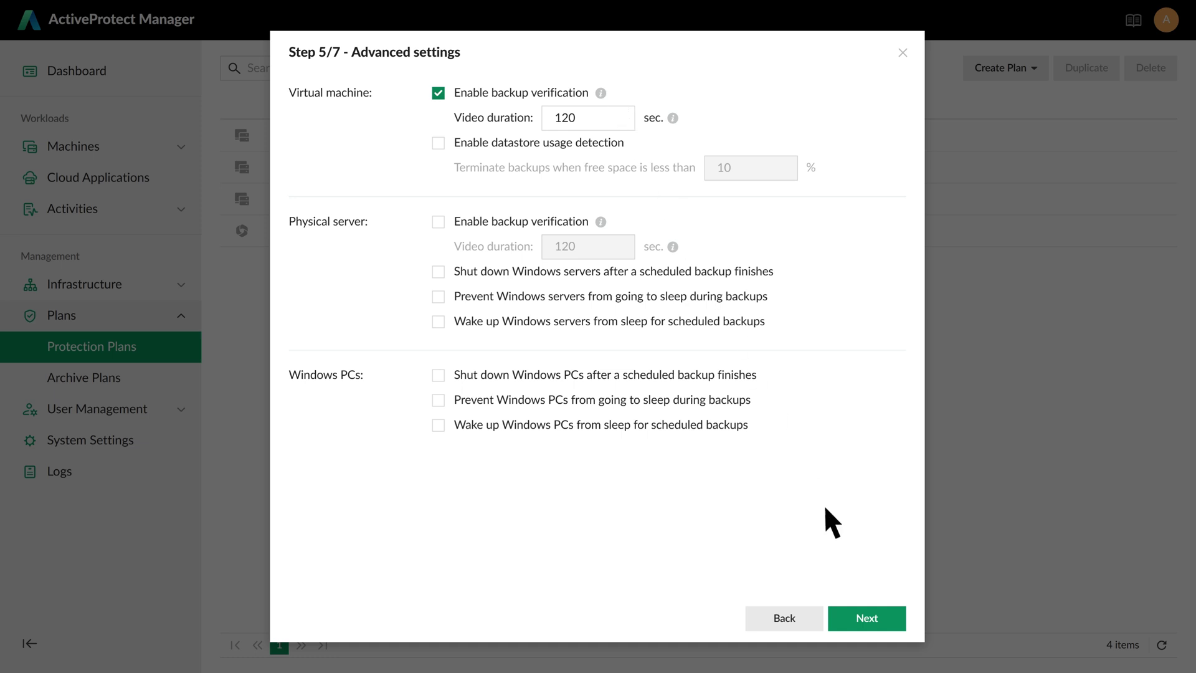
left_click(881, 618)
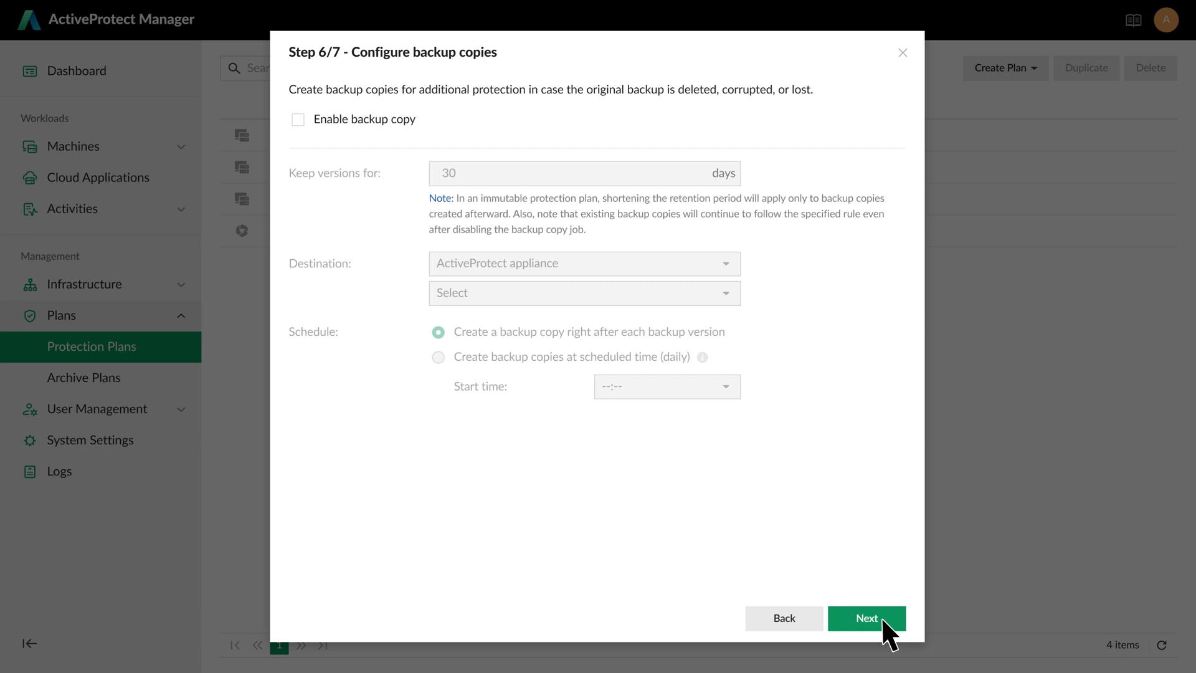
- Enable backup copies to remote storage APV-sales-demo / WORM and create the plan
left_click(297, 118)
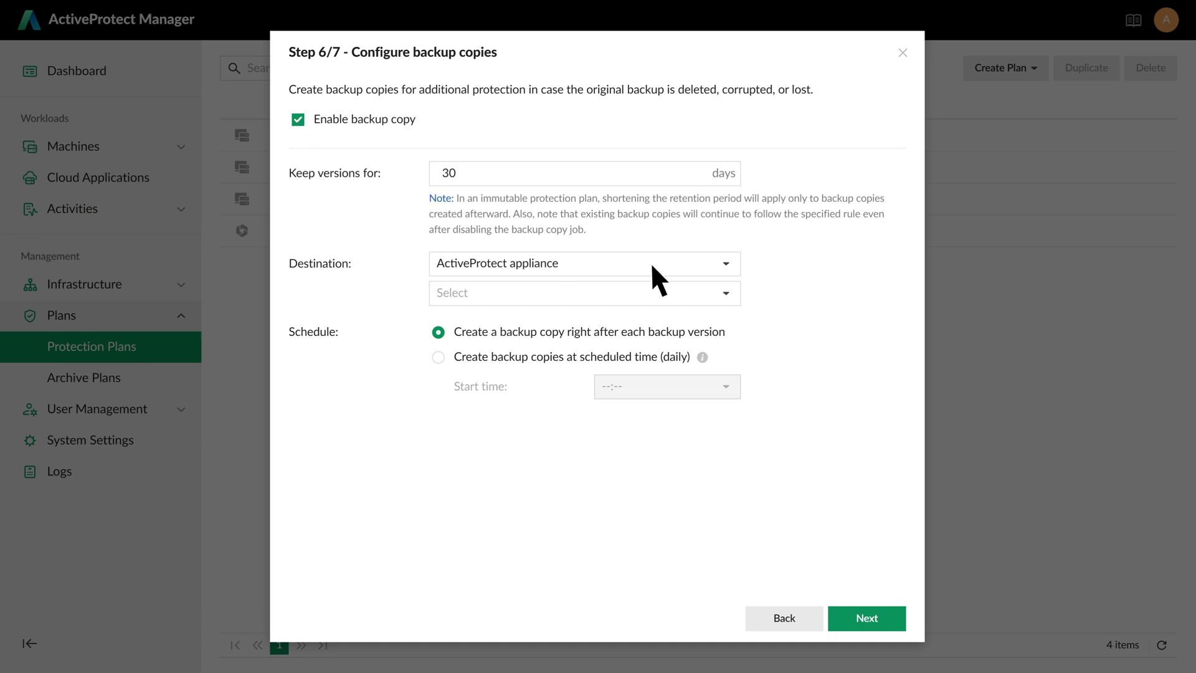
left_click(726, 263)
left_click(532, 321)
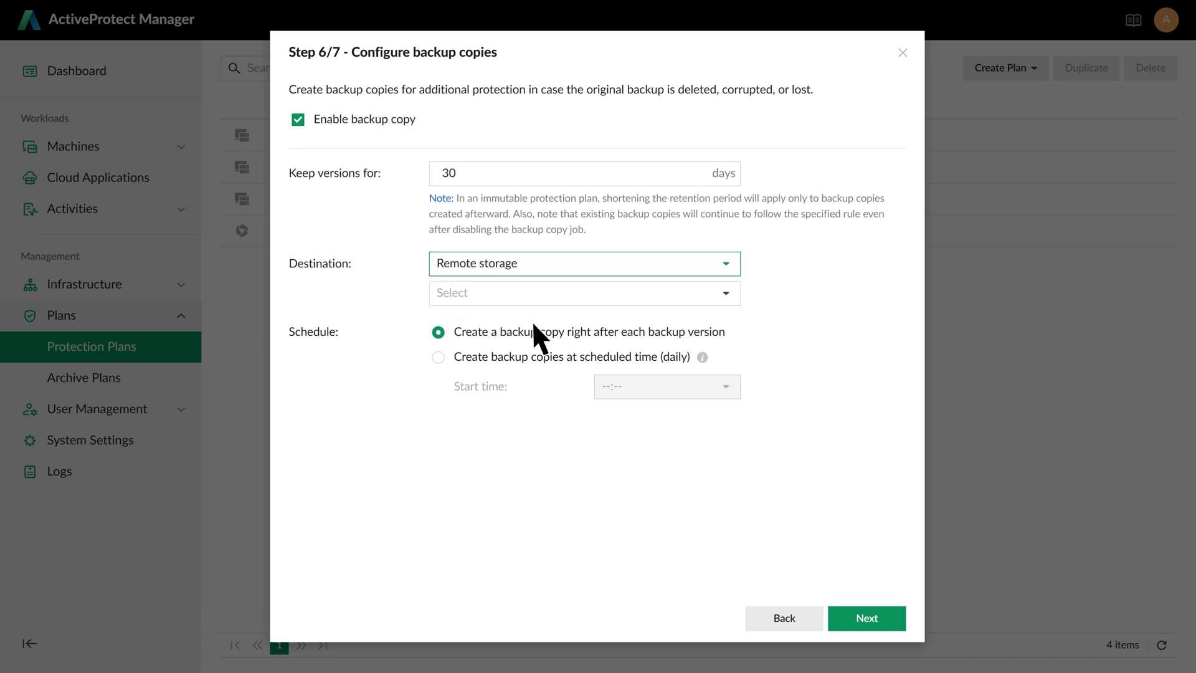
left_click(682, 297)
left_click(709, 343)
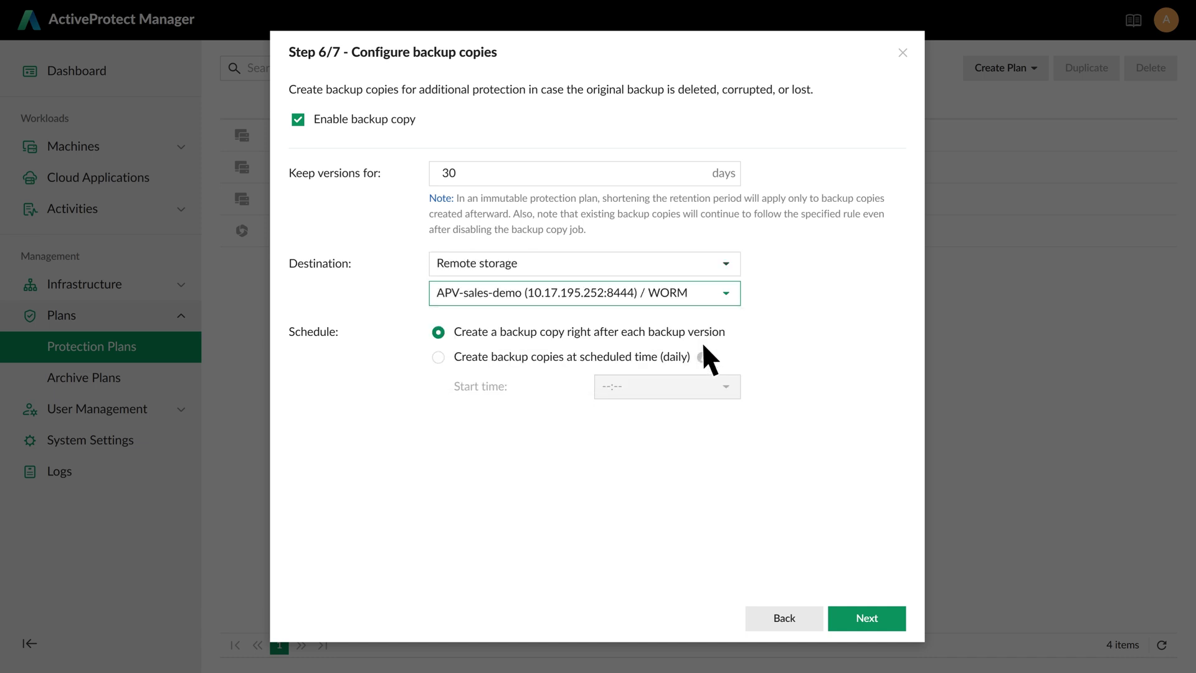
left_click(884, 616)
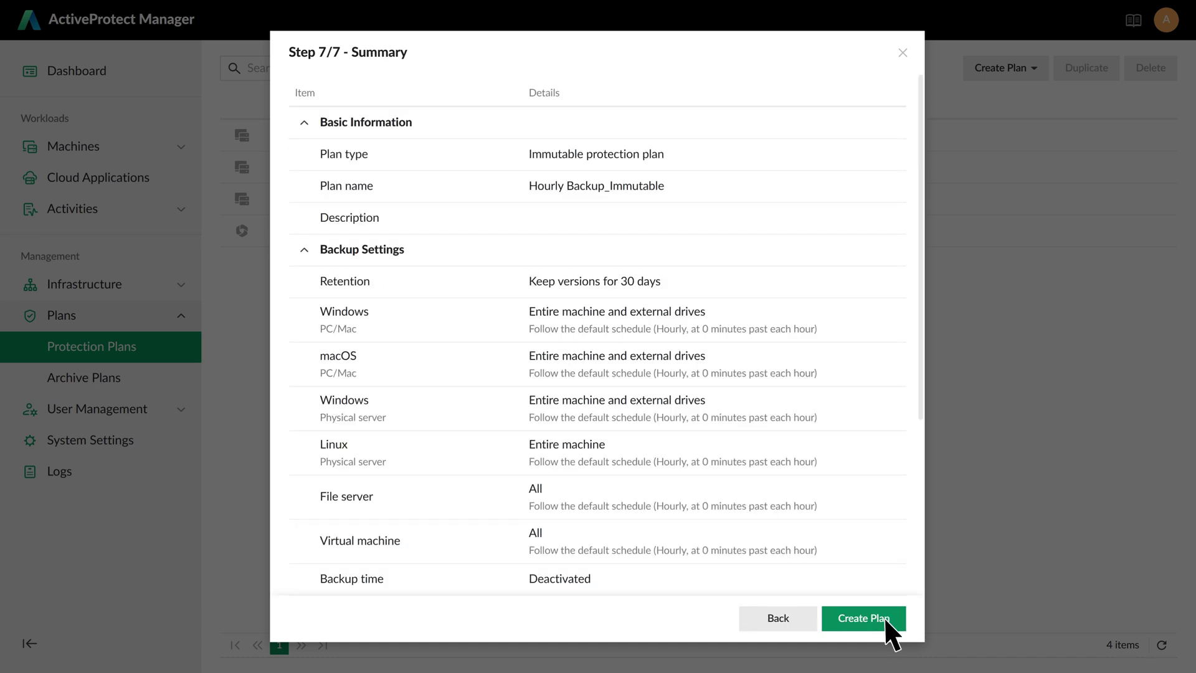
left_click(884, 617)
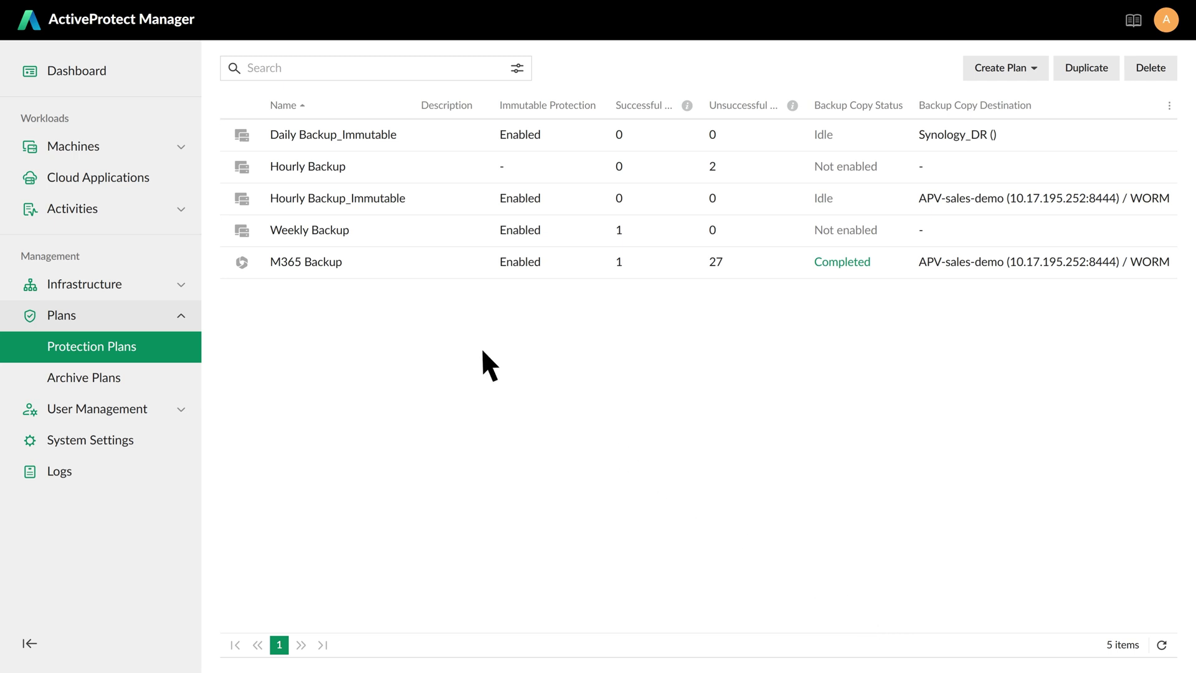
- Go to Machines > Virtual Machines and bring up the Auto-Backup Settings page
left_click(181, 148)
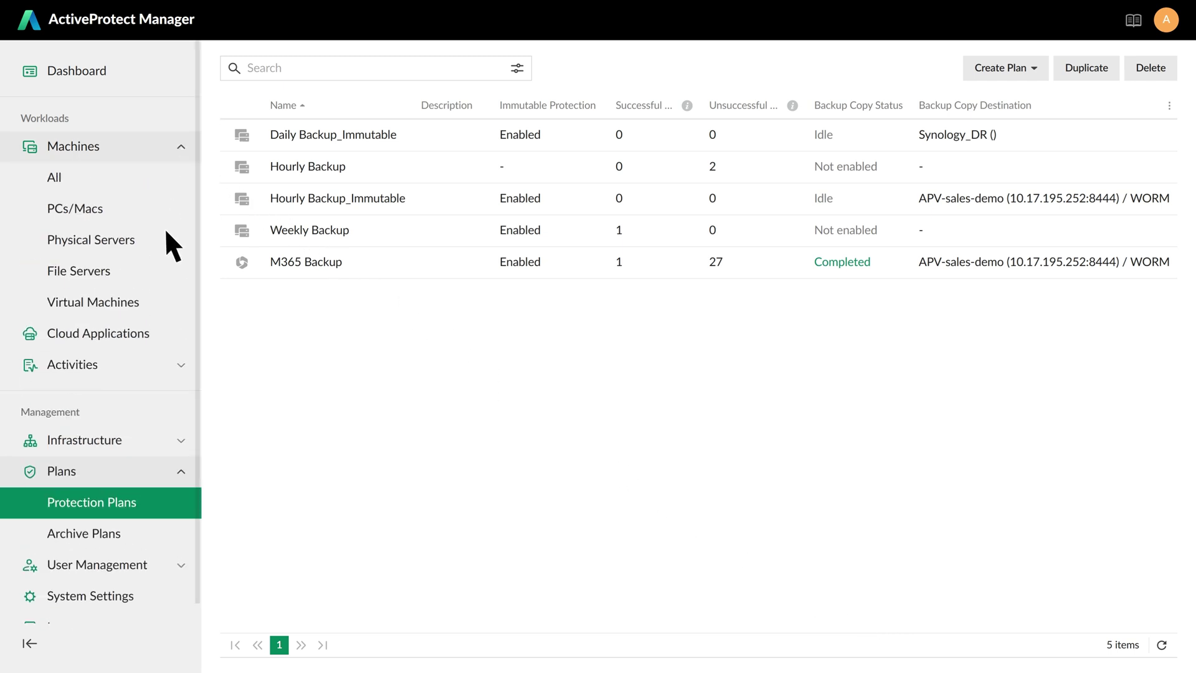
left_click(151, 298)
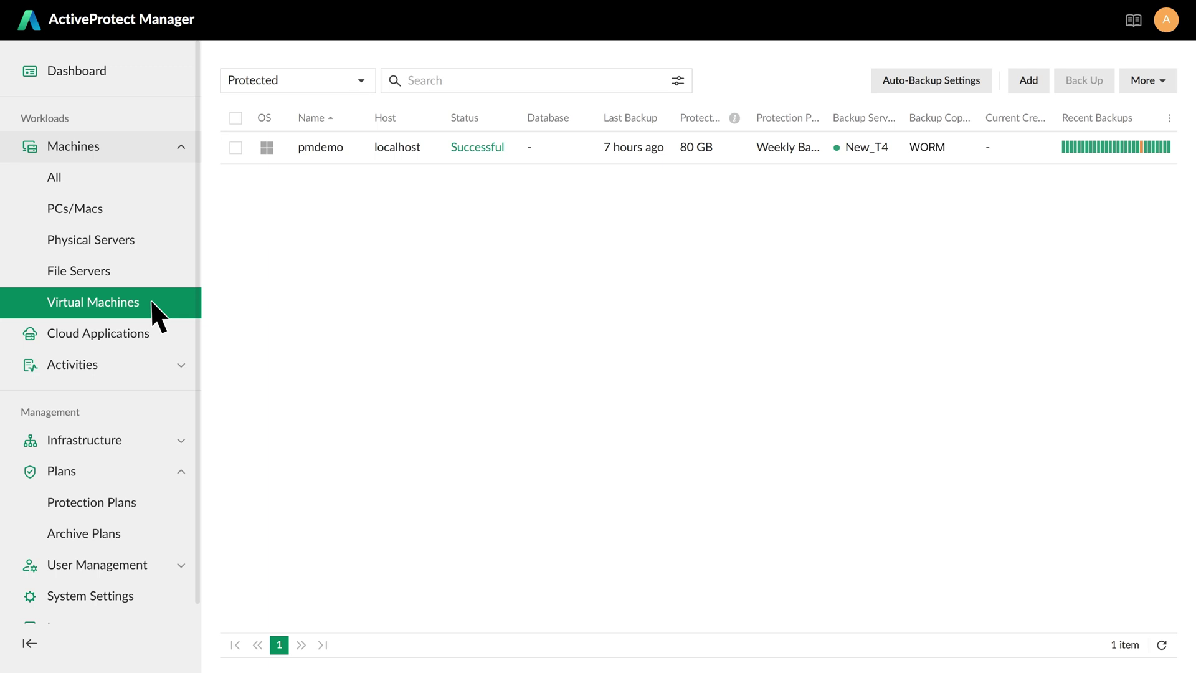
left_click(969, 88)
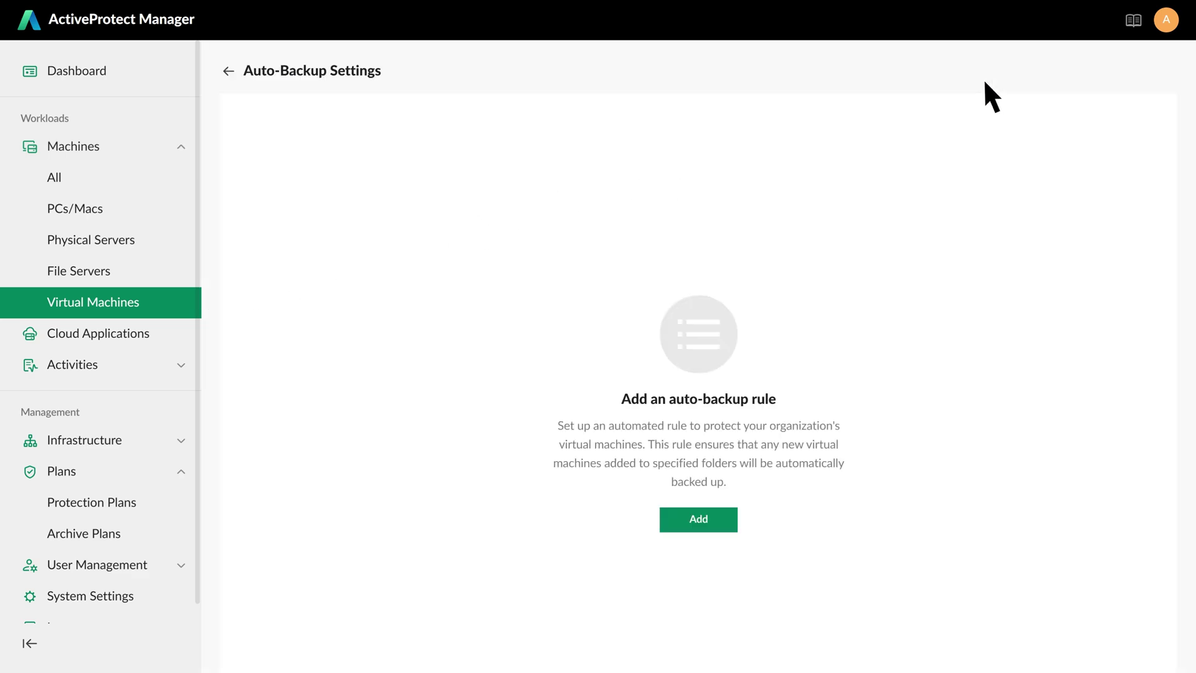
- Start a new auto-backup rule with Synology_HQ as the backup server
left_click(717, 522)
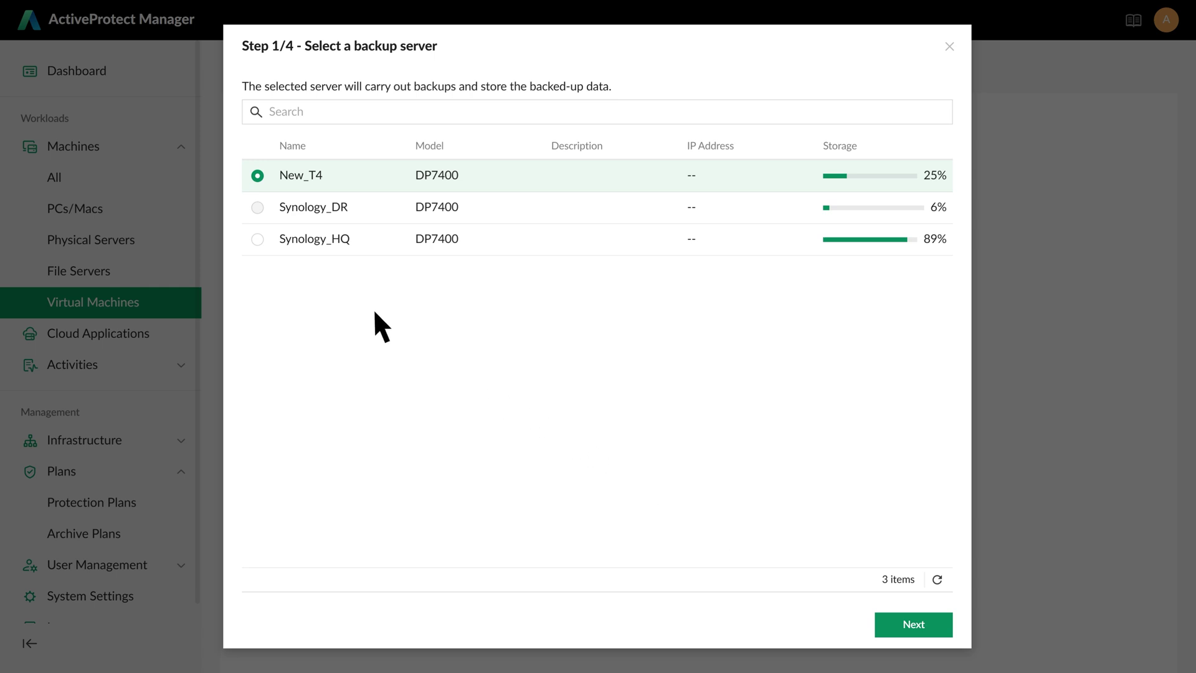
left_click(257, 239)
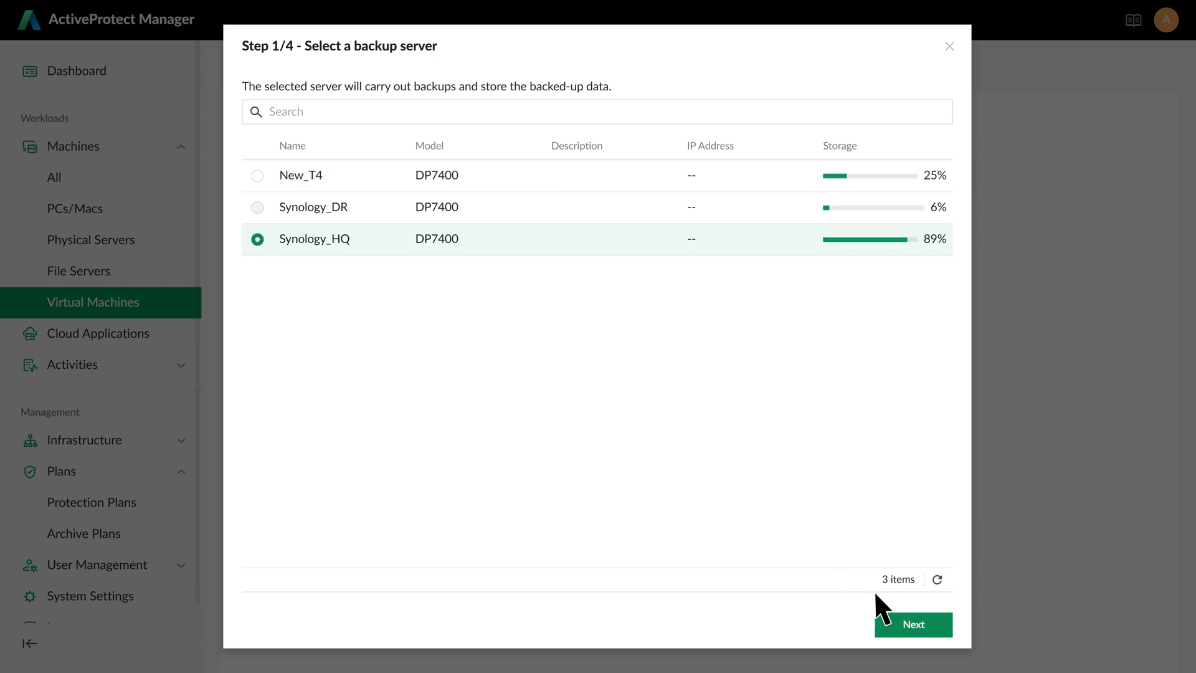
left_click(933, 627)
- Set the rule scope to the pmdemo, test1 and test2 folders under localhost > Datacenter
left_click(266, 206)
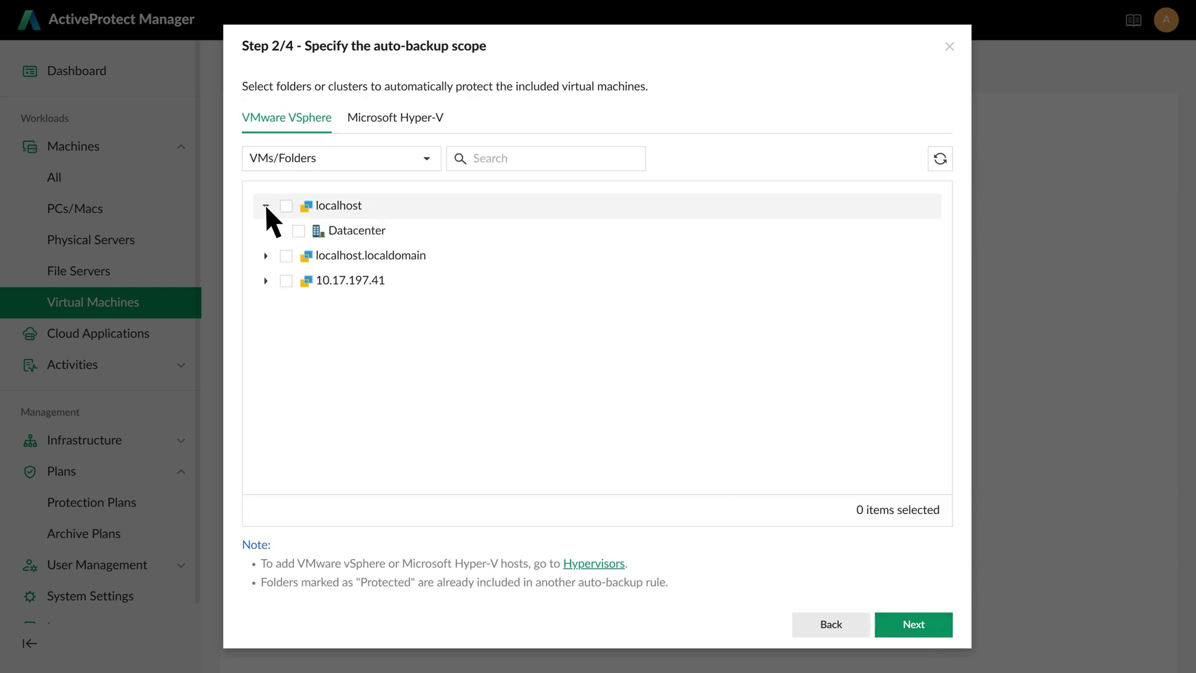
left_click(391, 230)
scroll(391, 228, "down", 3)
scroll(391, 228, "down", 2)
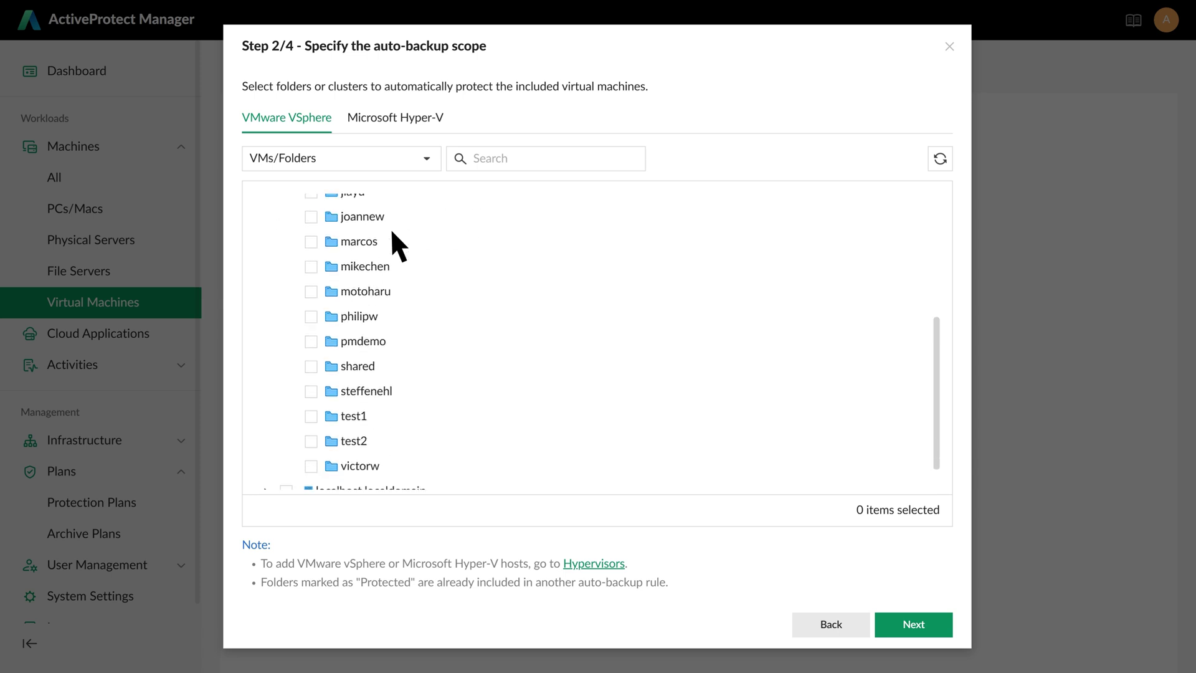
left_click(311, 324)
left_click(311, 398)
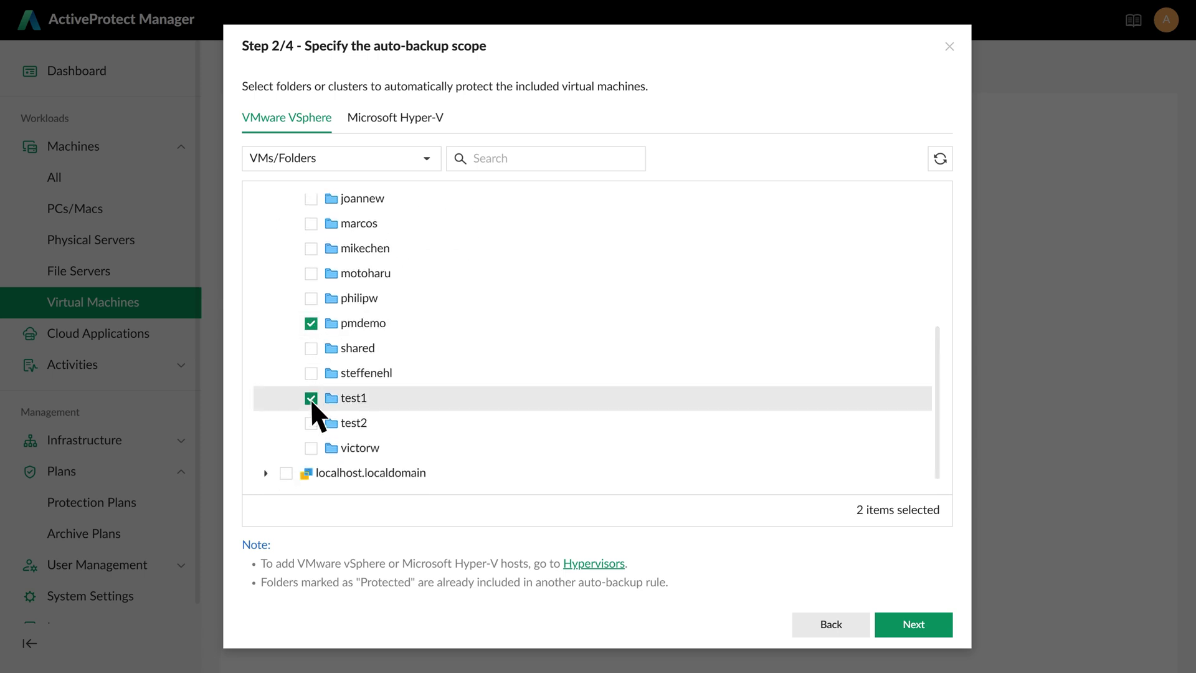
left_click(311, 423)
left_click(931, 624)
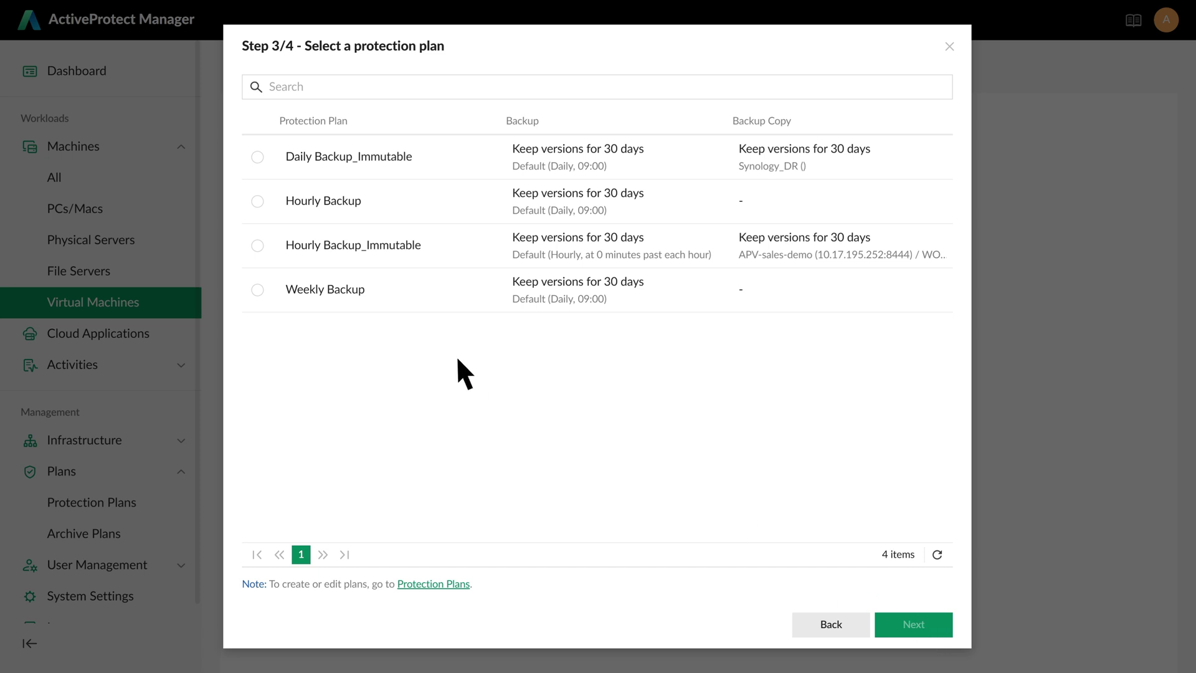
- Assign the Hourly Backup_Immutable plan and finish the auto-backup rule
left_click(257, 245)
left_click(930, 623)
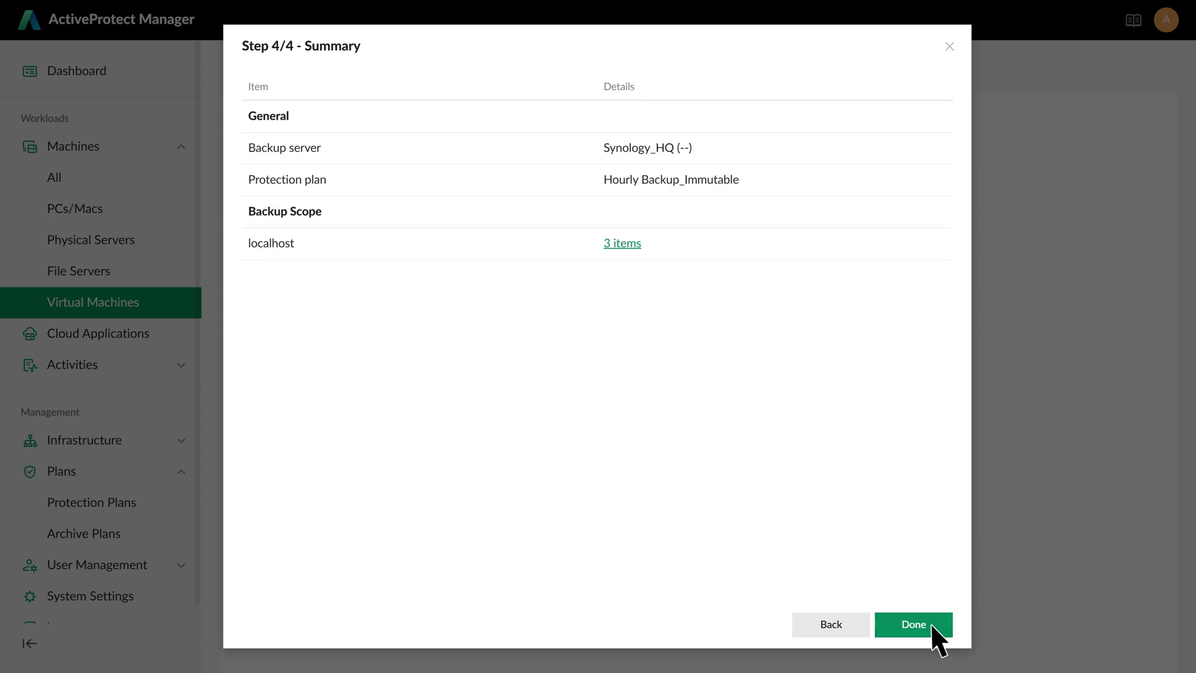
left_click(931, 623)
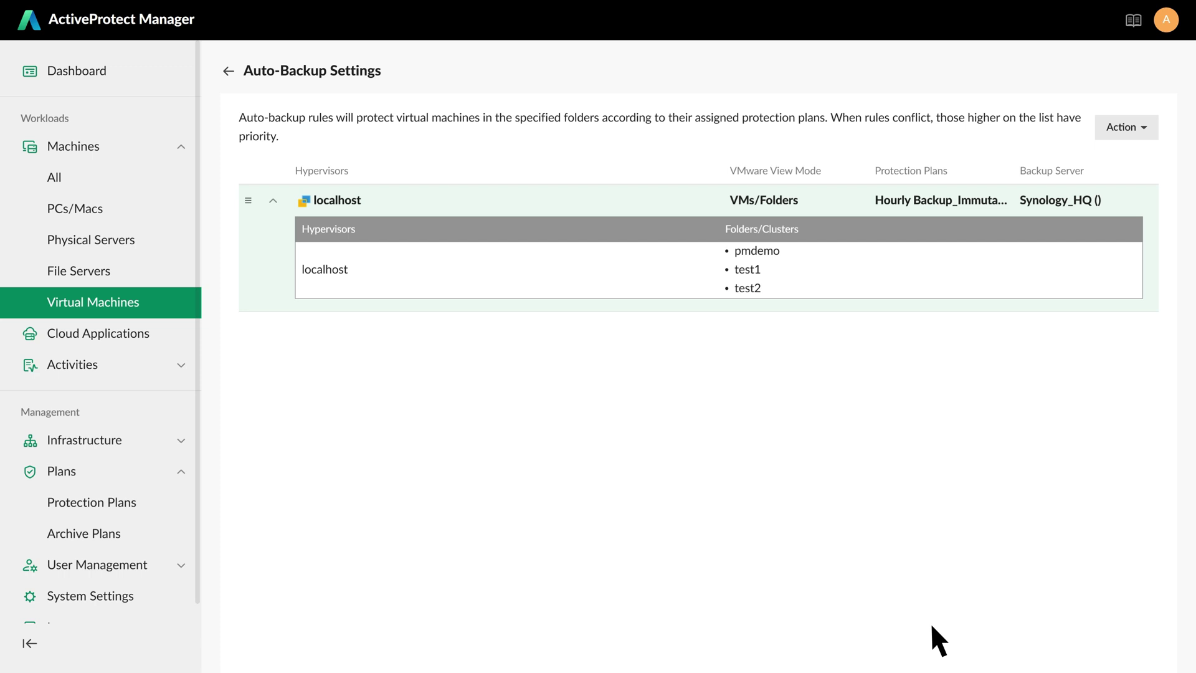
- Back in the virtual machines list, attempt to delete the pmdemo workload
left_click(229, 71)
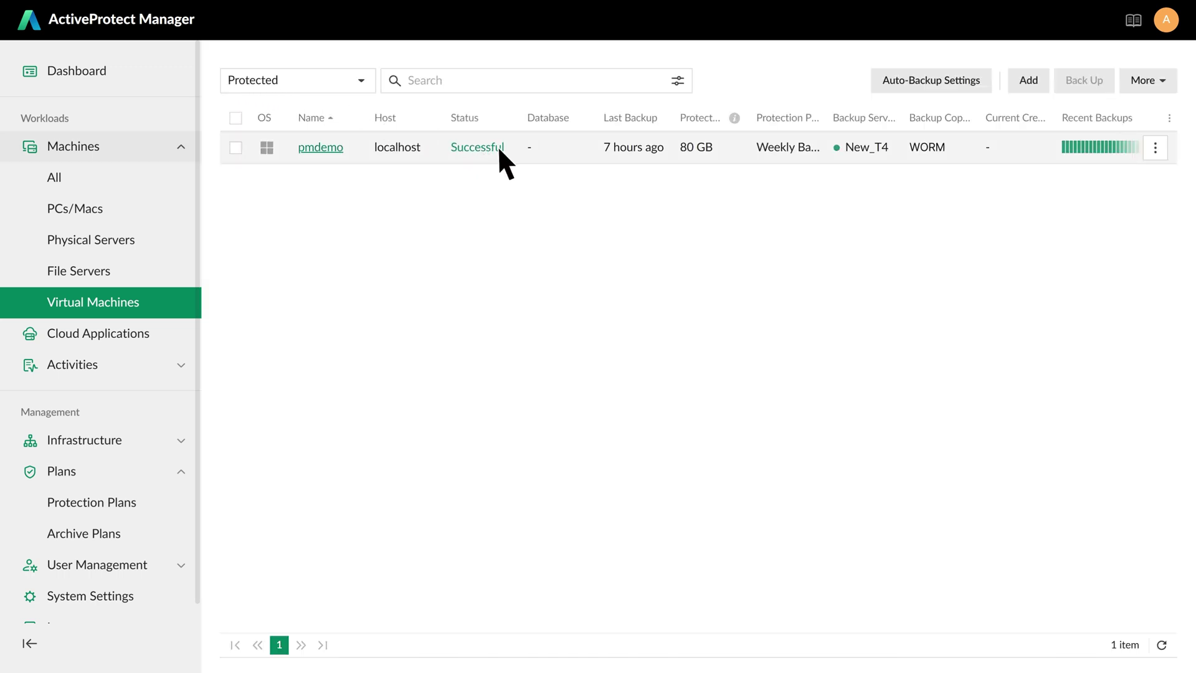
mouse_move(767, 186)
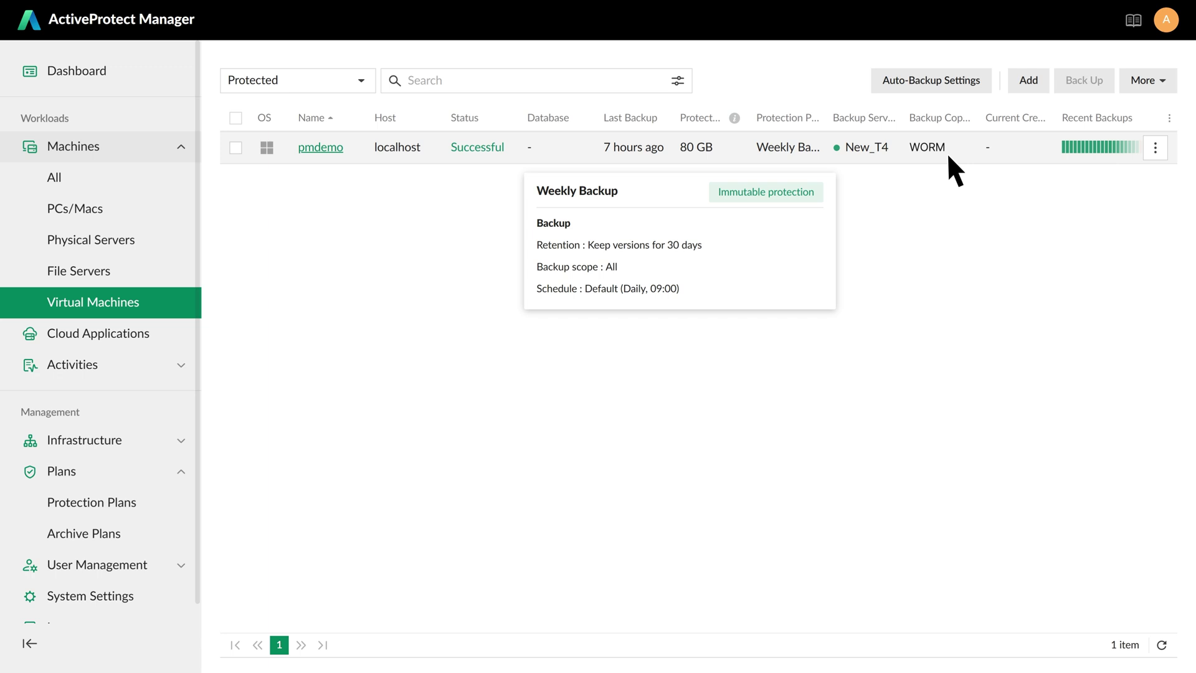
left_click(1157, 148)
left_click(1087, 327)
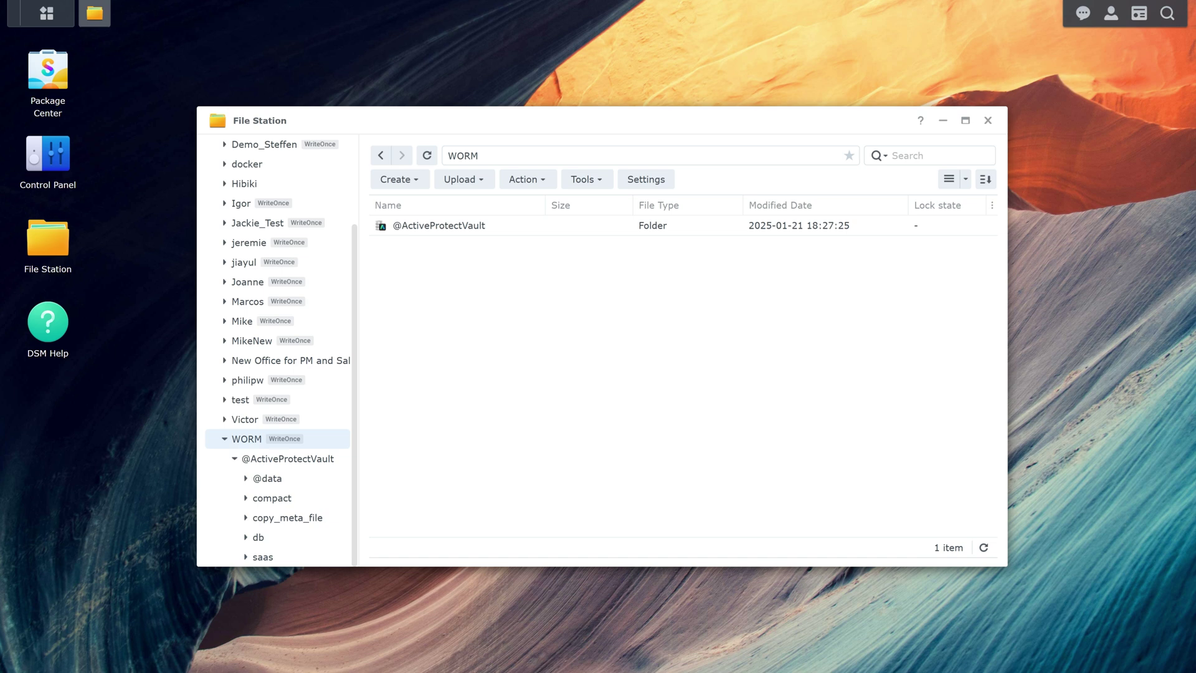
right_click(290, 486)
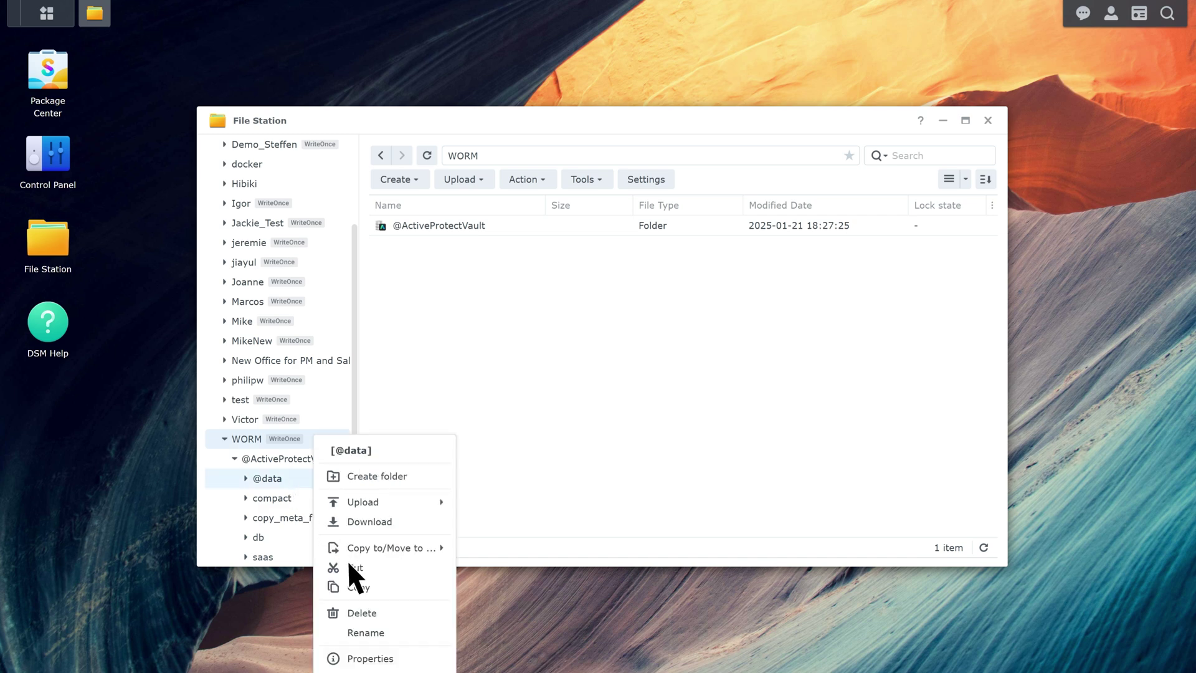
left_click(382, 613)
left_click(784, 364)
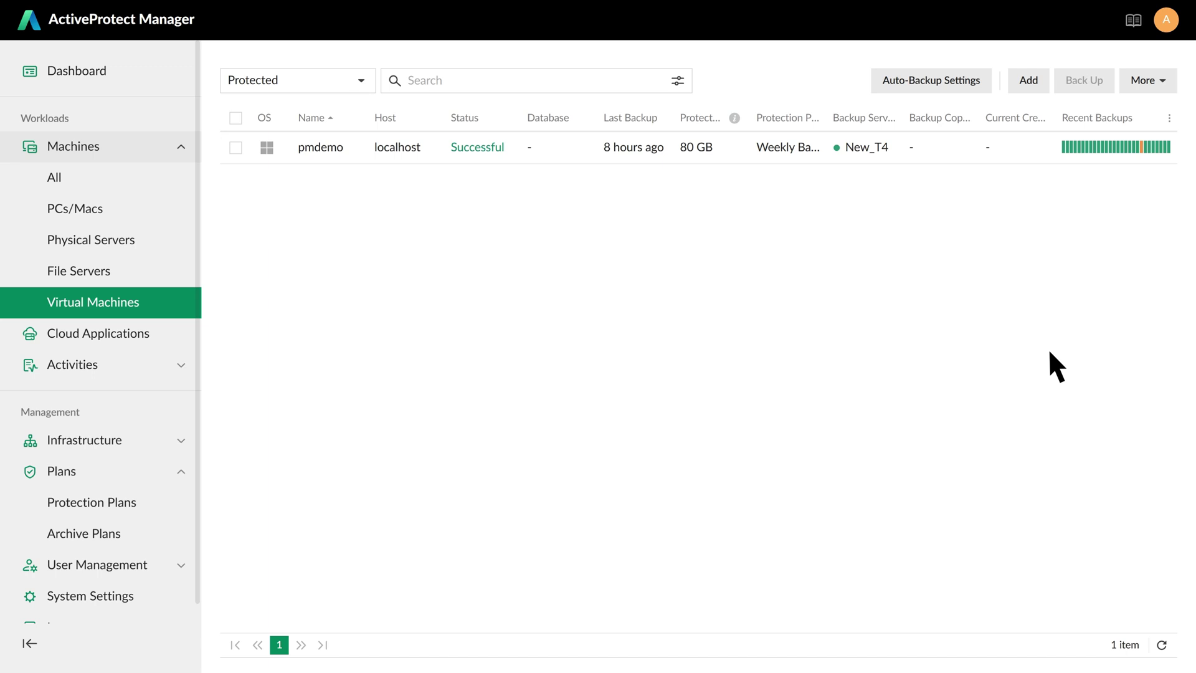
- Select pmdemo and choose Restore to virtual machine from the More menu
left_click(235, 148)
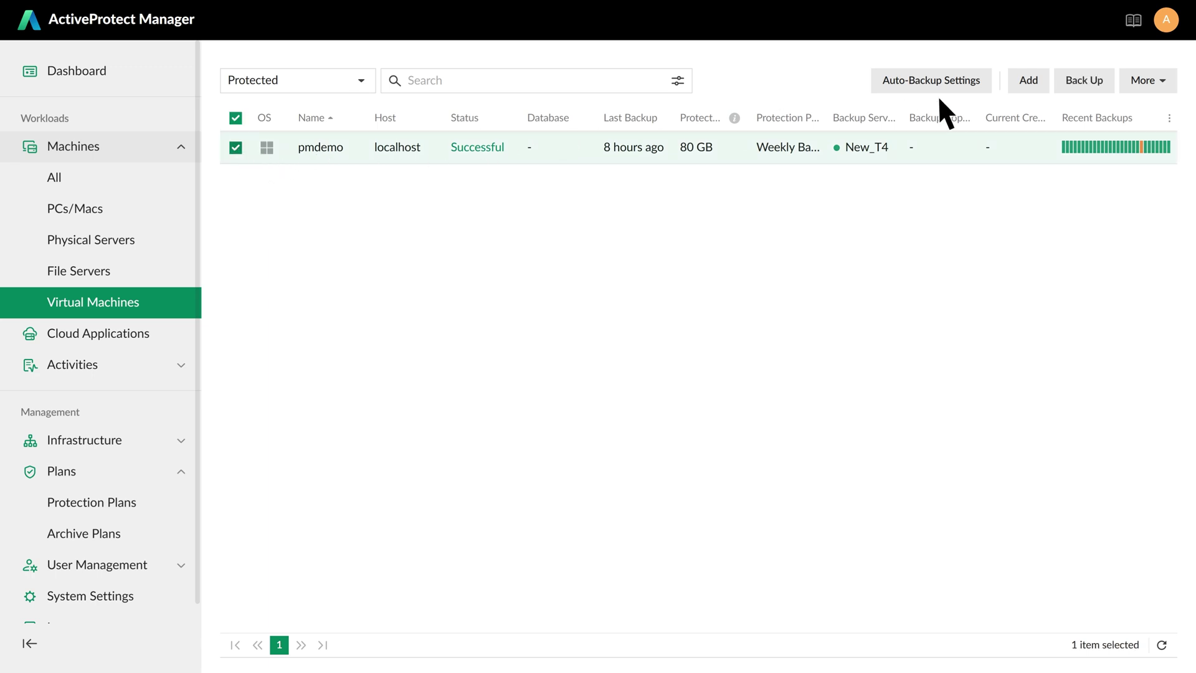
left_click(1145, 81)
left_click(1144, 160)
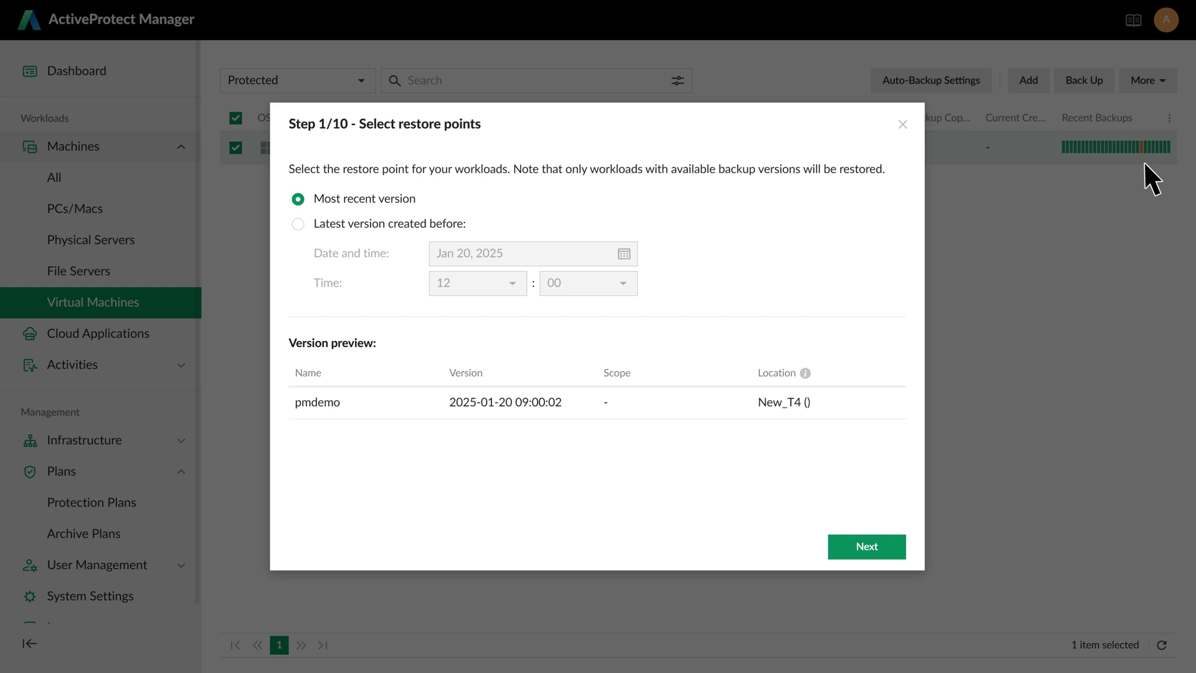
- Keep the latest version, default restore type and VMware vSphere, restoring to a new location
left_click(884, 547)
left_click(883, 547)
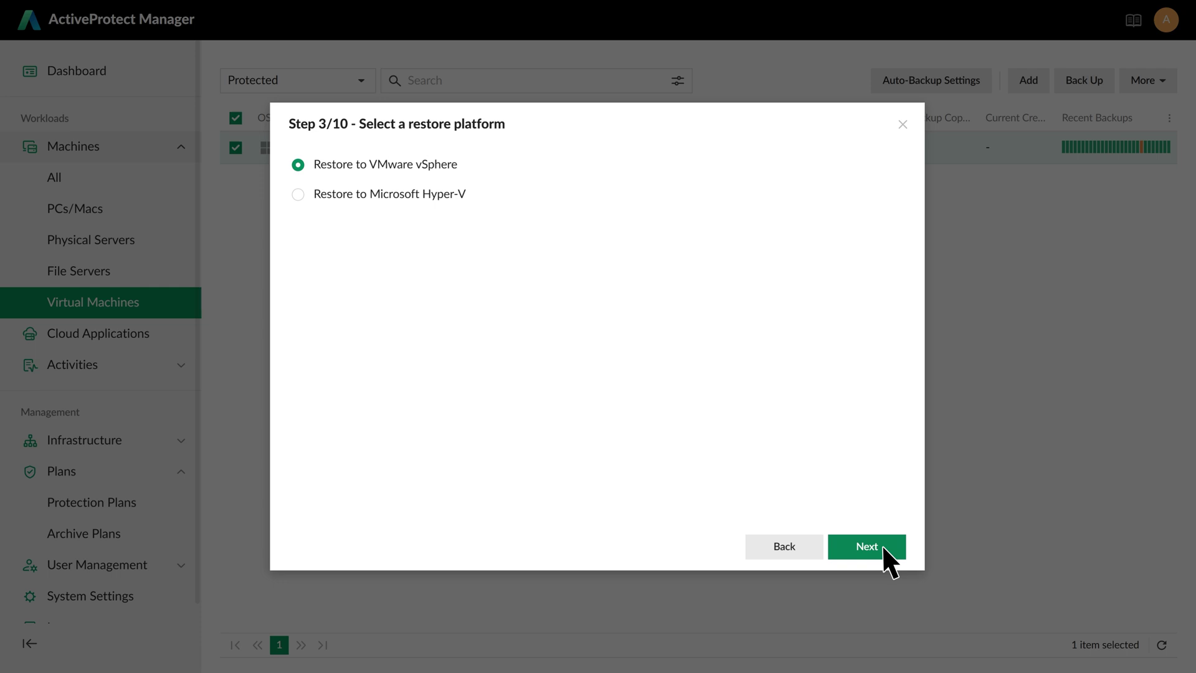
left_click(884, 547)
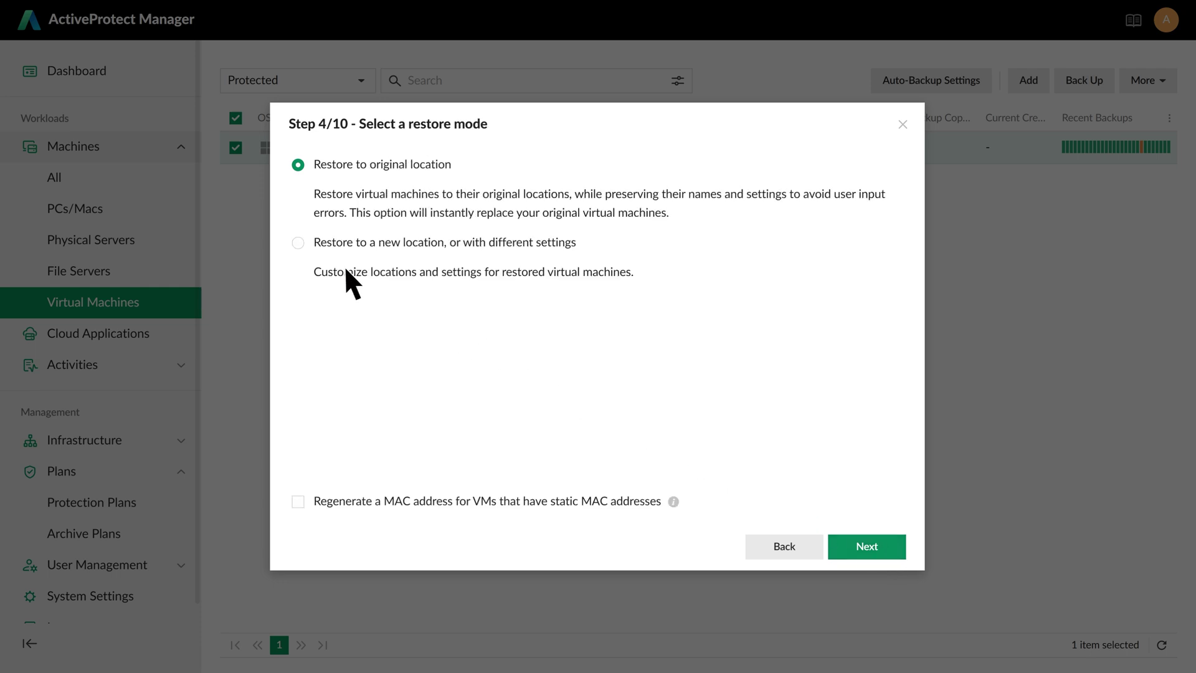
left_click(298, 242)
left_click(882, 546)
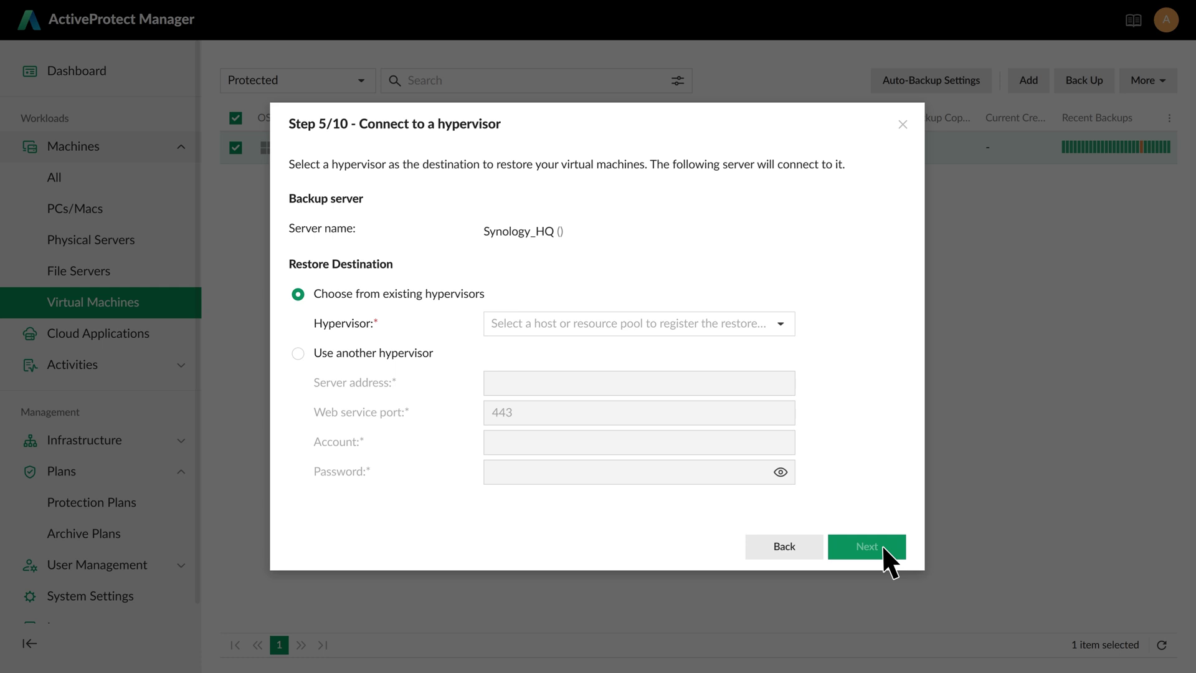
- Target the localhost (10.17.195.47) hypervisor, keep default VM, folder and host settings, and start restoring
left_click(780, 323)
left_click(650, 353)
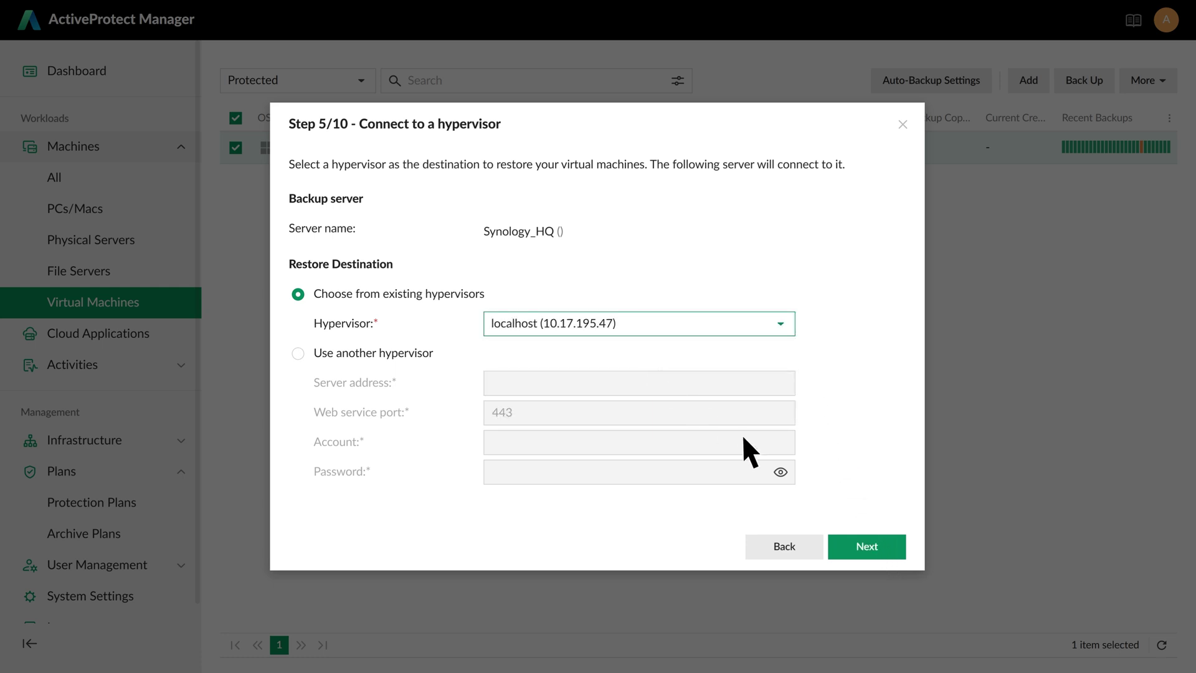
left_click(883, 545)
left_click(883, 545)
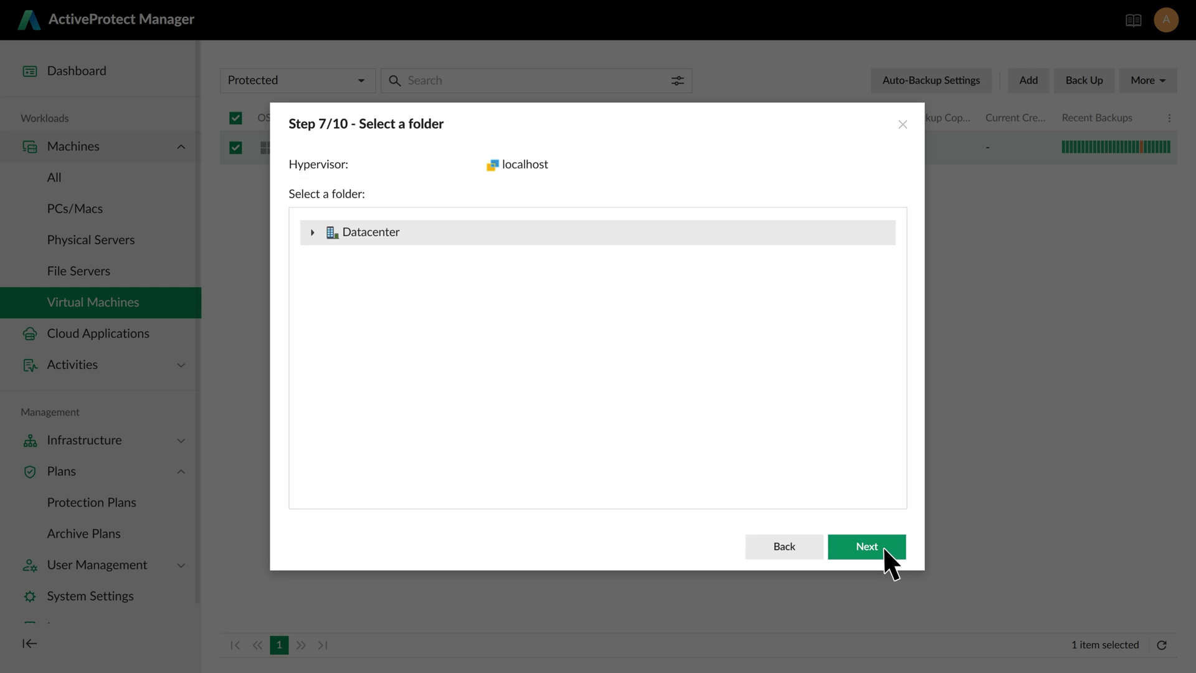
left_click(883, 547)
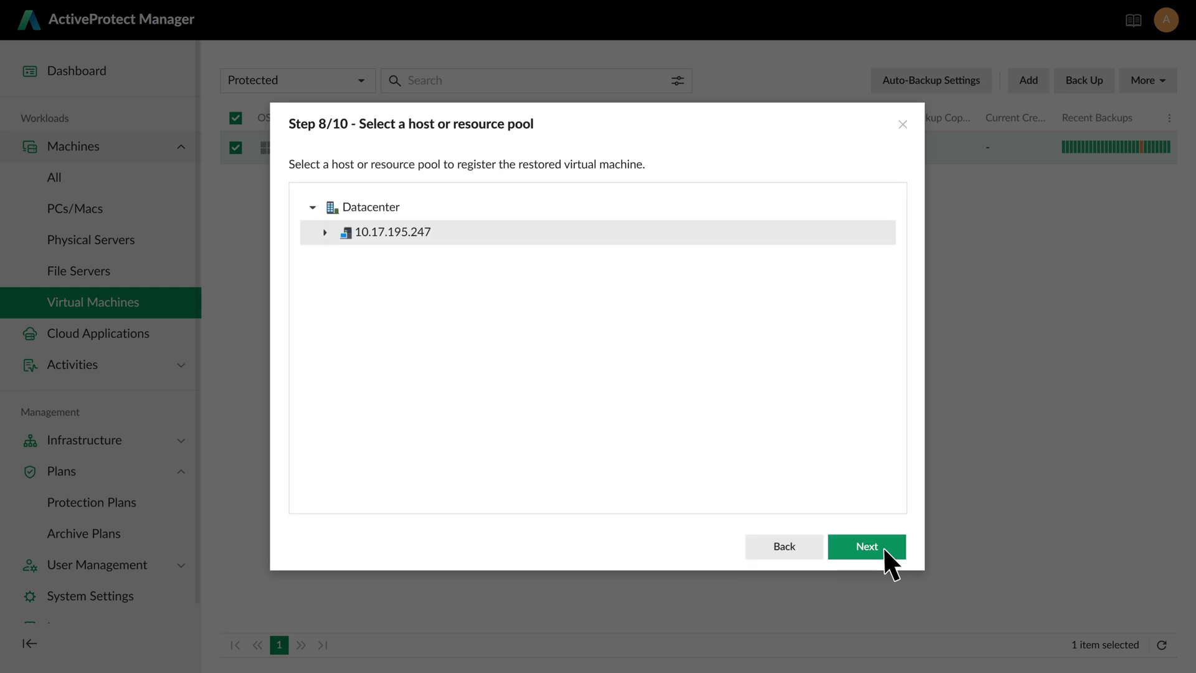
left_click(883, 547)
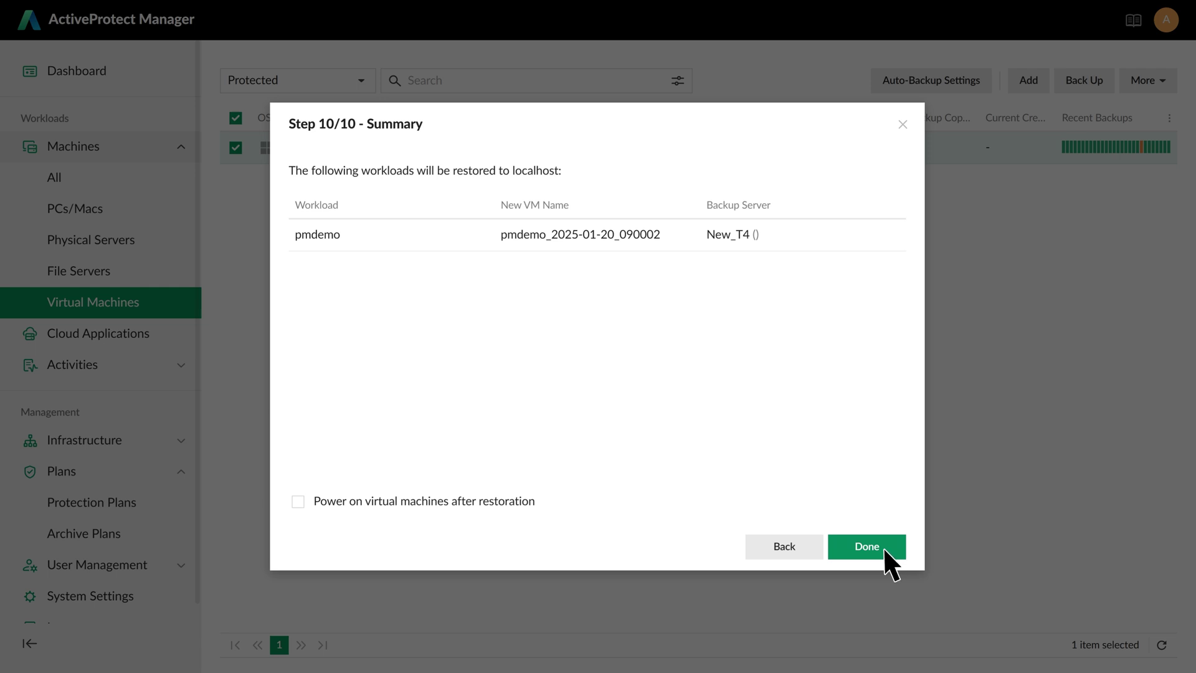
left_click(883, 547)
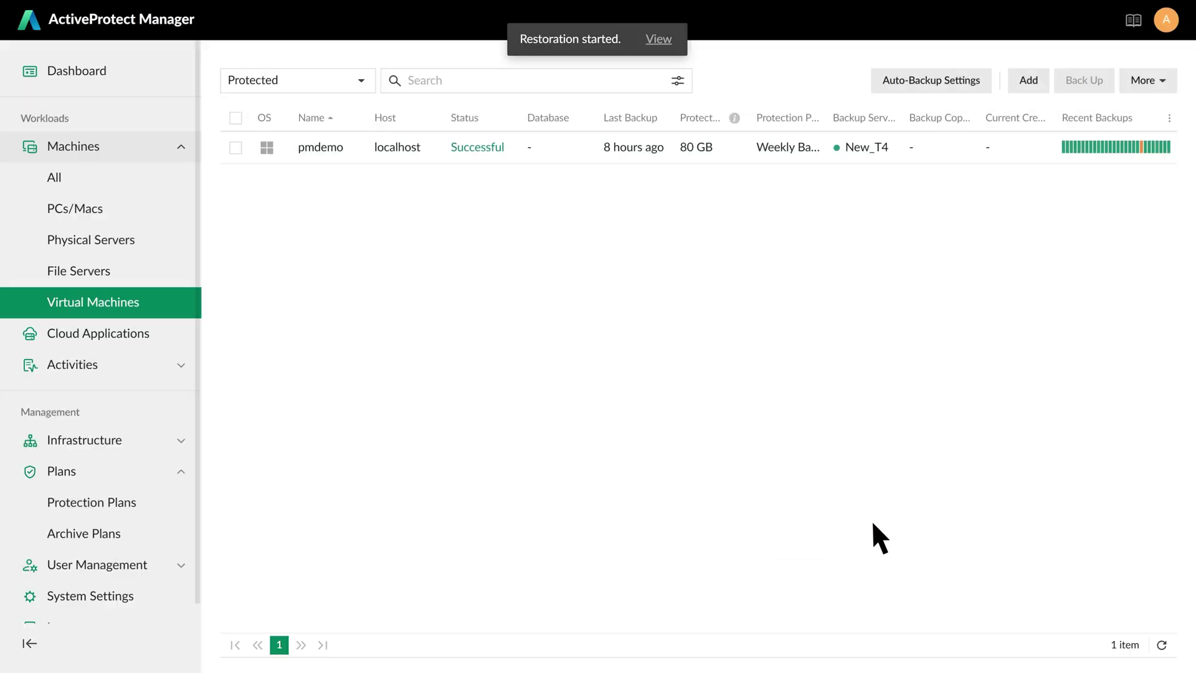
- From the restore activities, migrate the newest pmdemo restore using the Recovery Portal
left_click(662, 40)
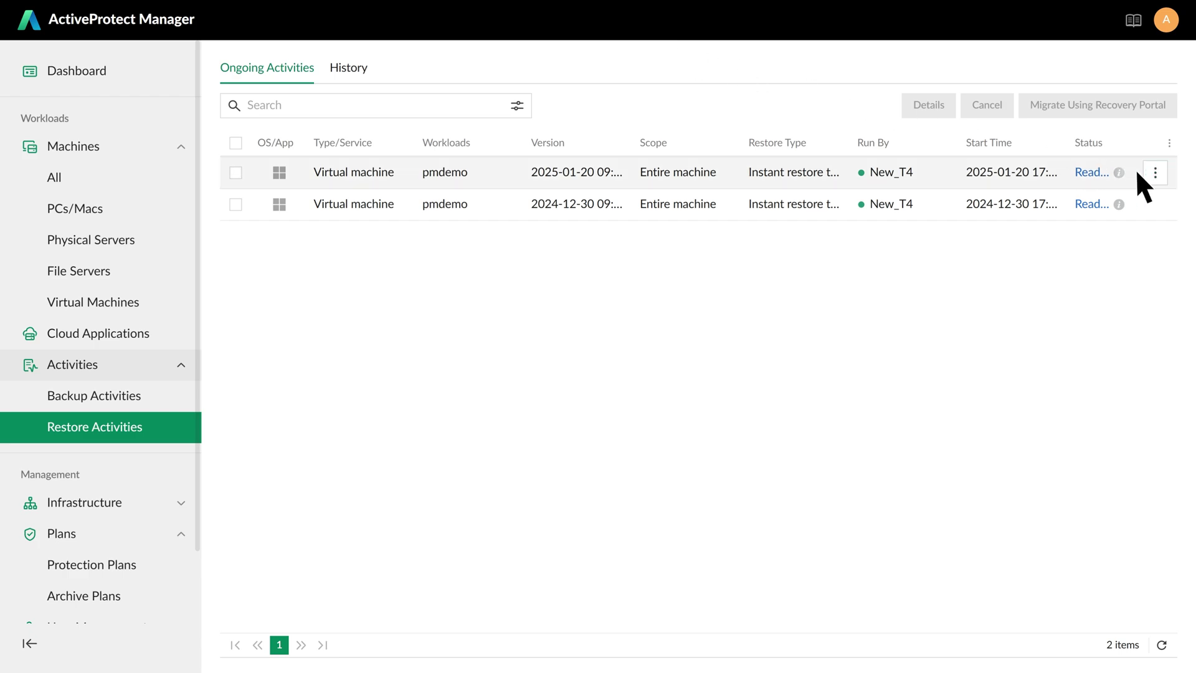
left_click(1155, 173)
left_click(1147, 255)
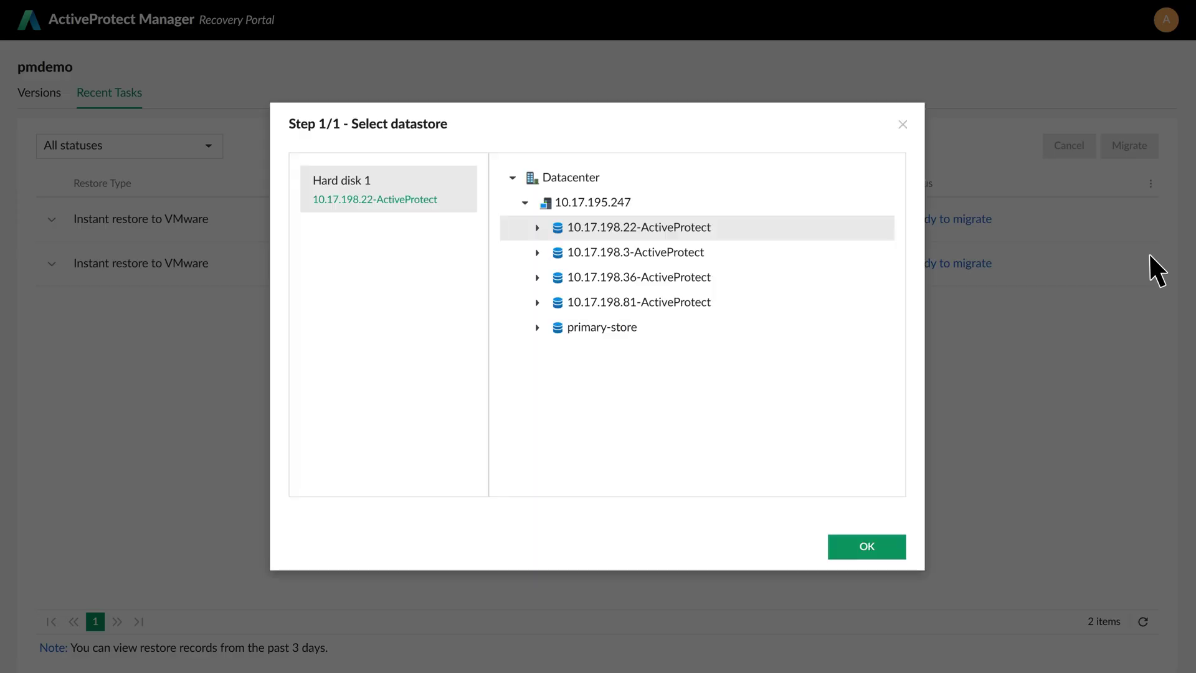